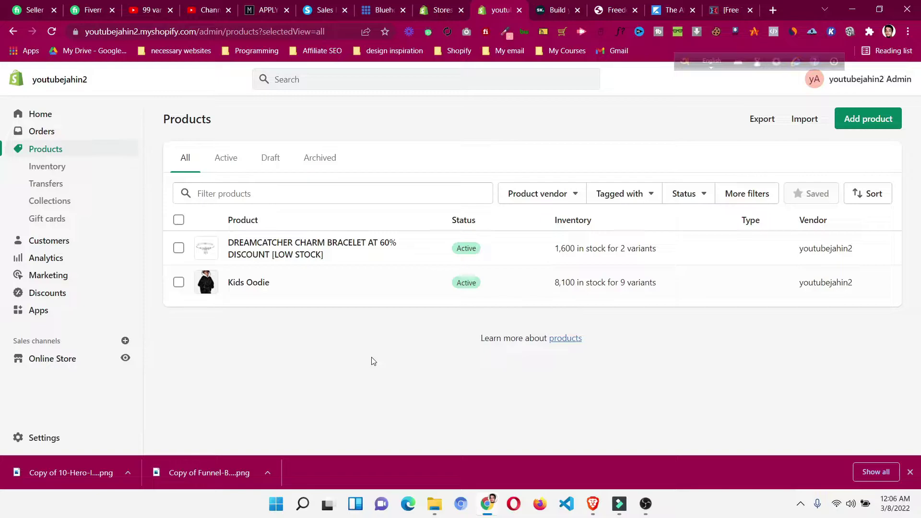
Open Kids Oodie and review its options: Choose Your Color (Black, Blue, Yellow), Size (M, XL, L), Material (Rubber)
click(257, 285)
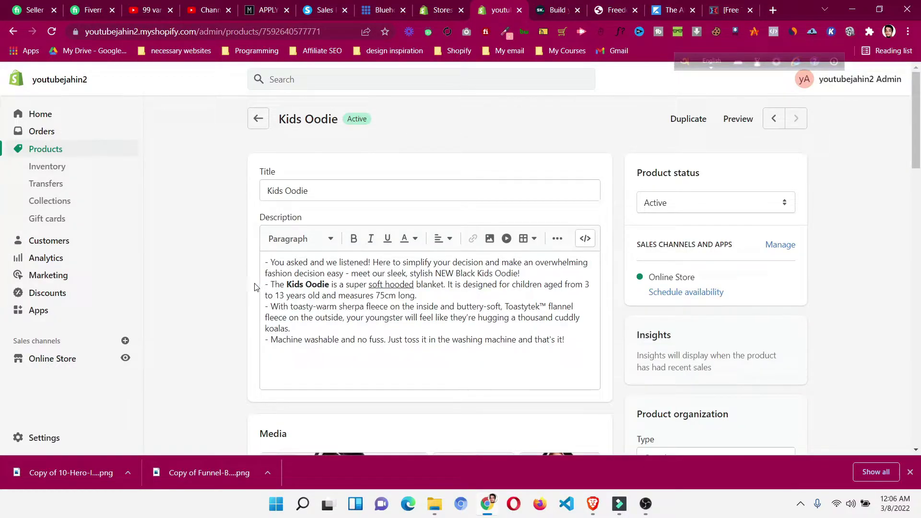
scroll(254, 287, down, 10)
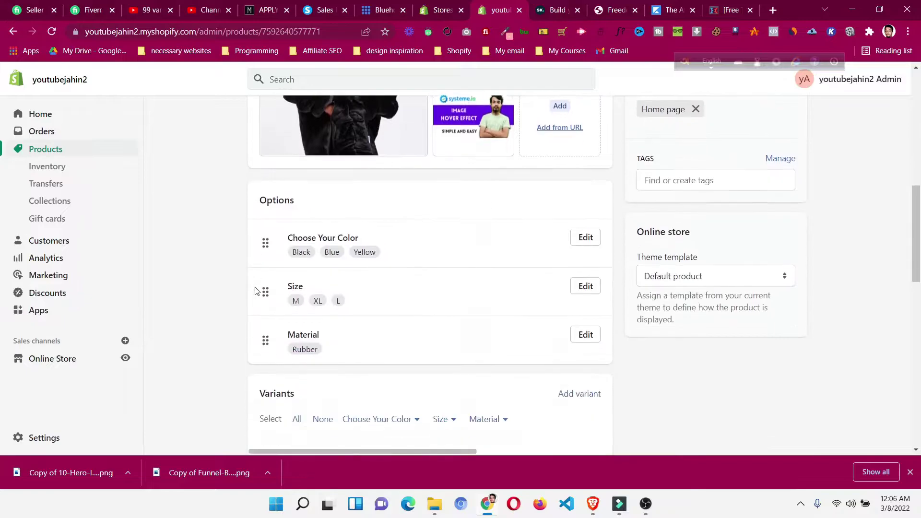
scroll(254, 290, down, 4)
scroll(255, 290, up, 2)
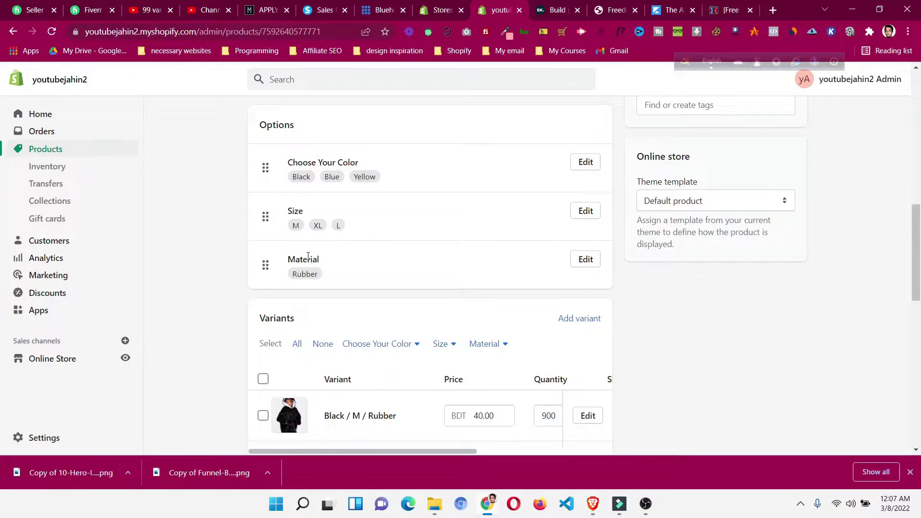
scroll(307, 256, up, 3)
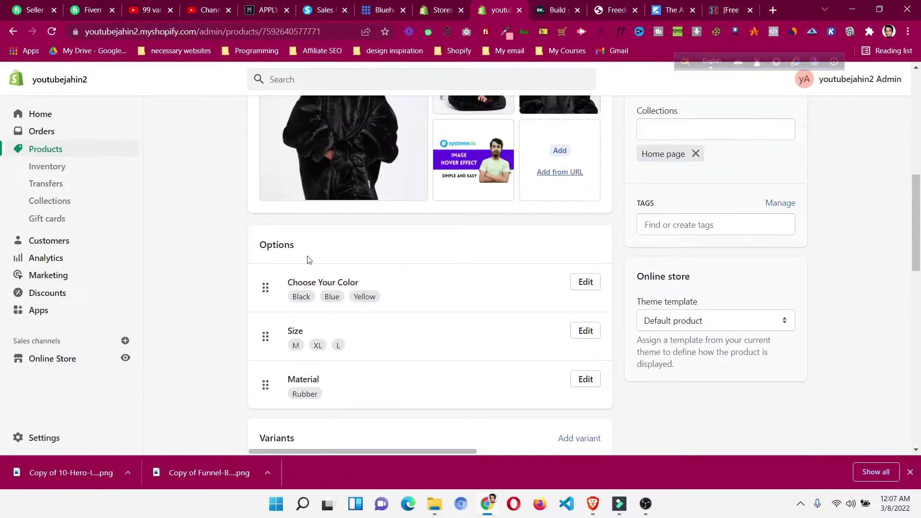
scroll(307, 259, up, 1)
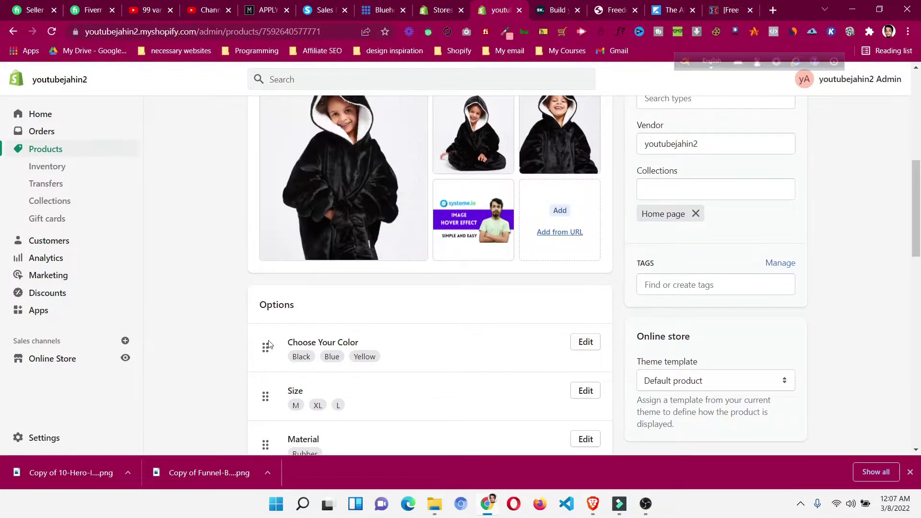
scroll(269, 344, down, 2)
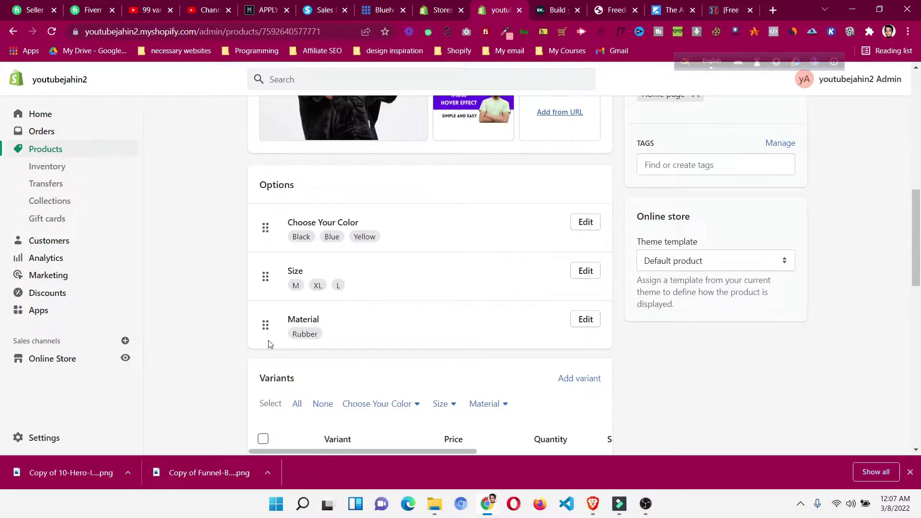
scroll(268, 344, up, 6)
scroll(269, 344, down, 7)
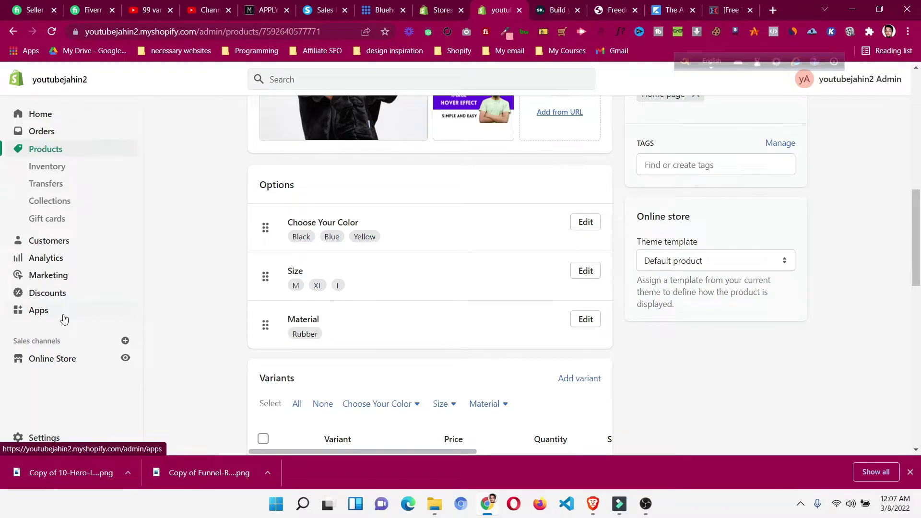
Go to the store's Apps page showing recommended apps such as Oberlo
click(64, 318)
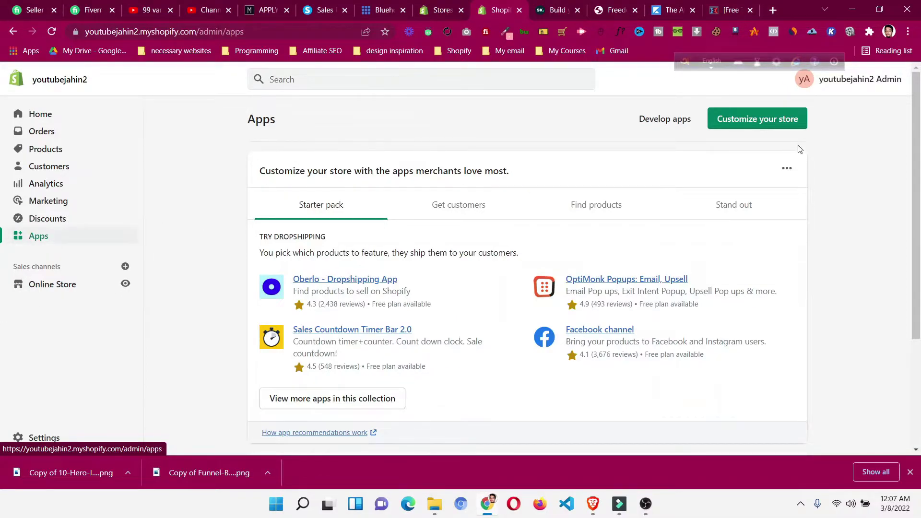
Open the Shopify App Store in a new tab, signed in with the store account
click(766, 124)
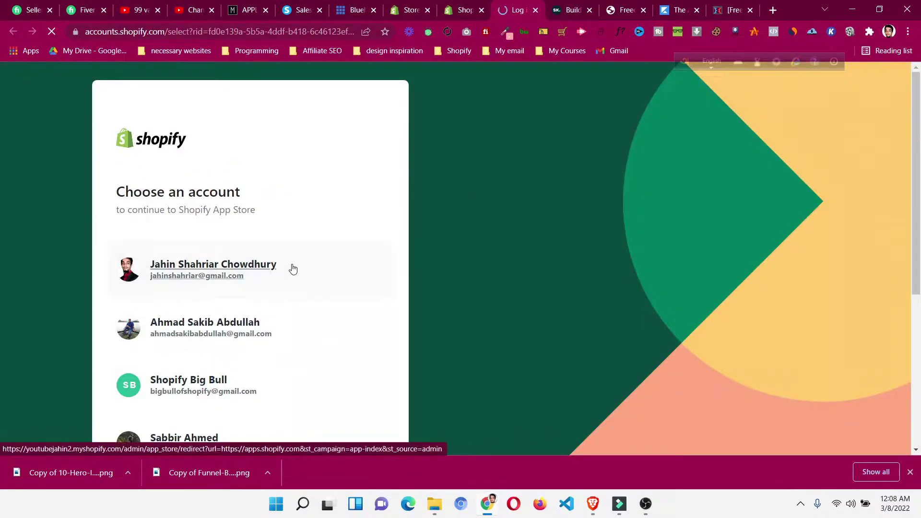
scroll(222, 232, down, 5)
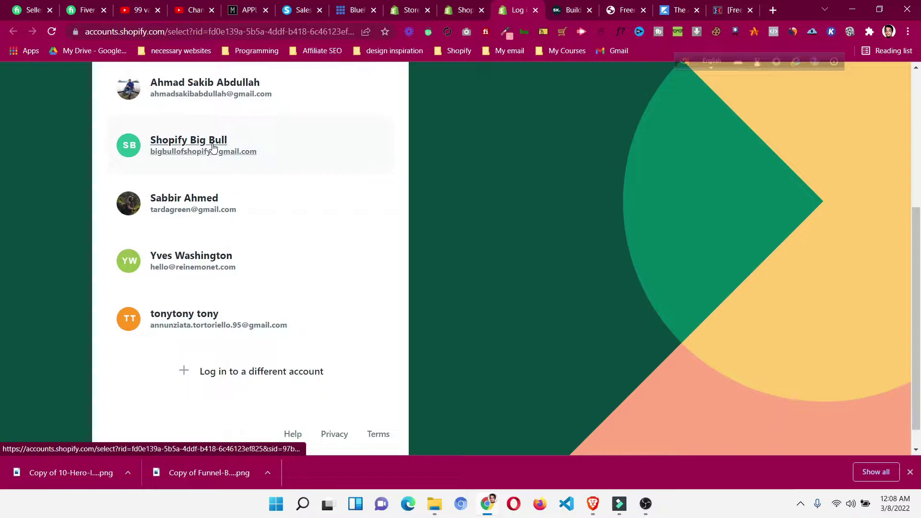
click(213, 147)
click(463, 10)
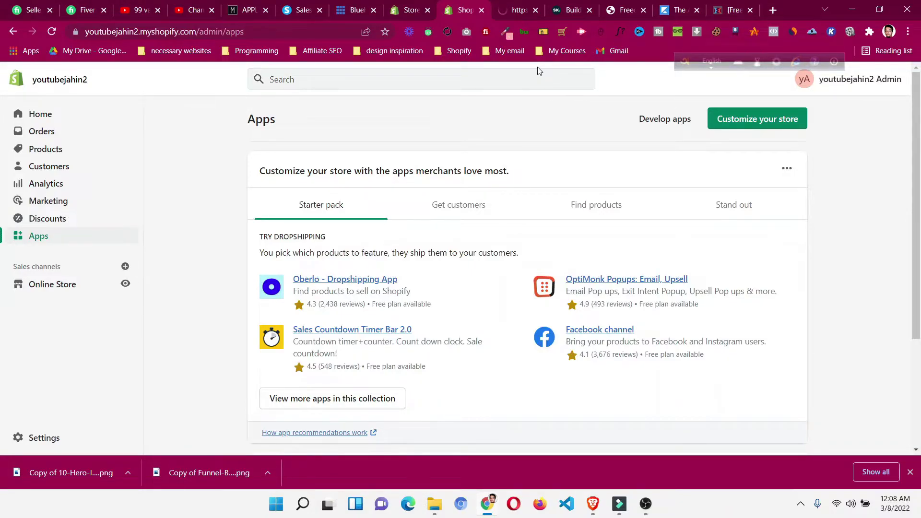
click(517, 9)
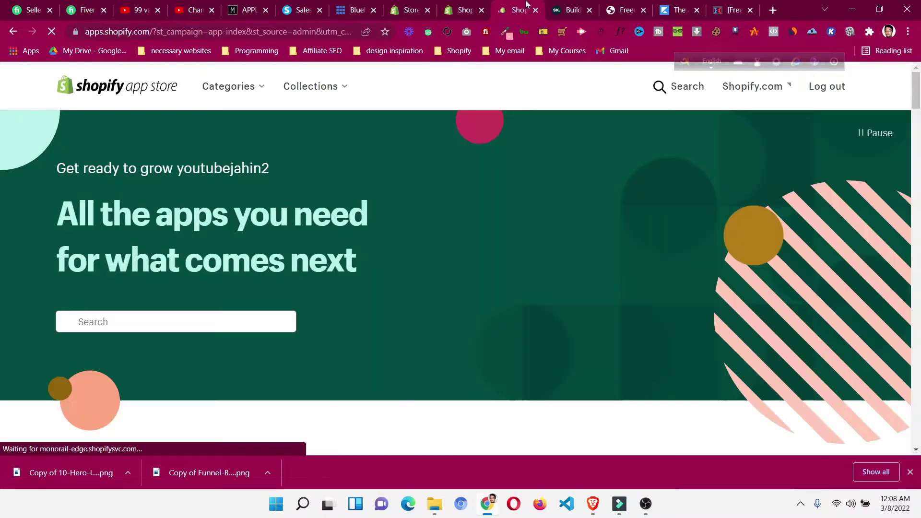
Search the App Store for 'infinite' to find Infinite Options by ShopPad
click(166, 324)
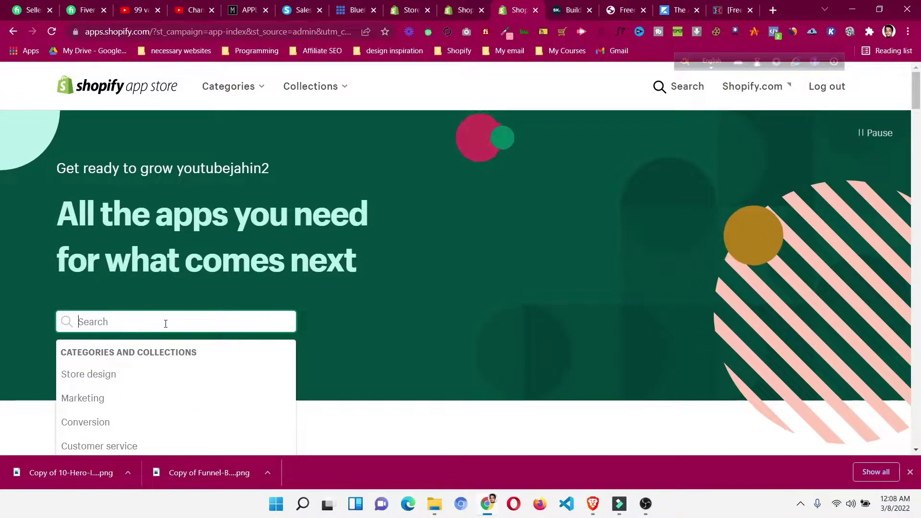
text(infin)
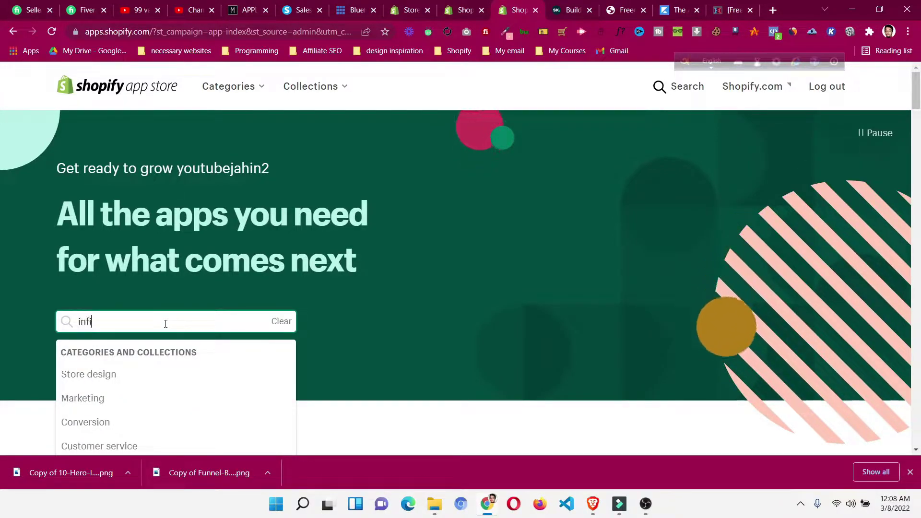
text(ite)
key(Return)
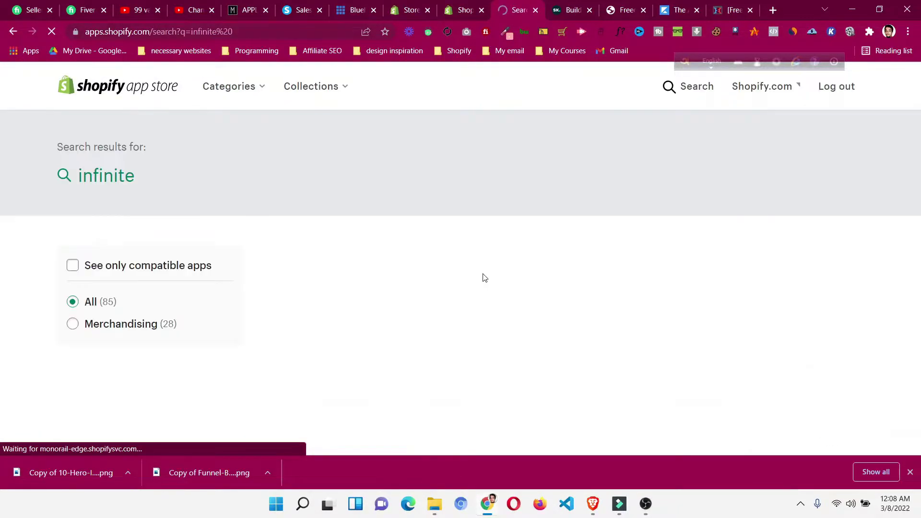
scroll(482, 274, down, 2)
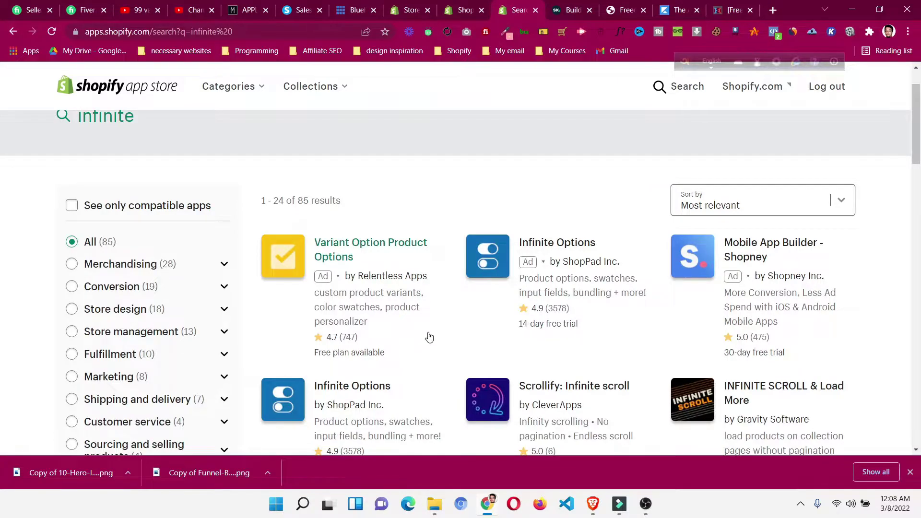
Review the Infinite Options listing and pricing, then add the app to reach its install screen
click(365, 327)
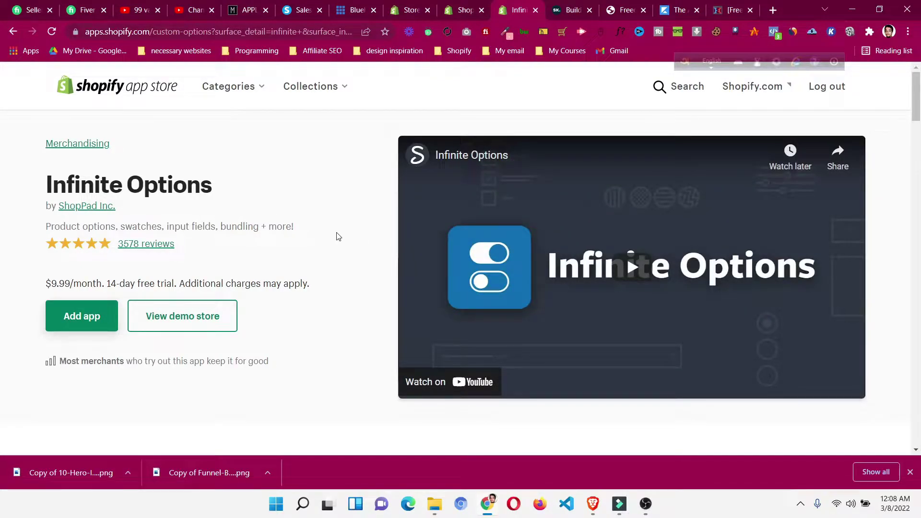
scroll(272, 216, down, 1)
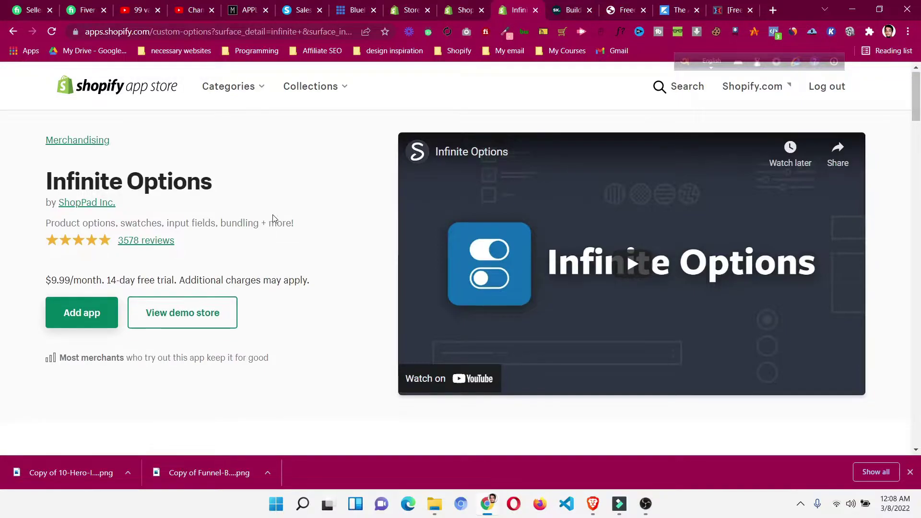
scroll(274, 216, down, 15)
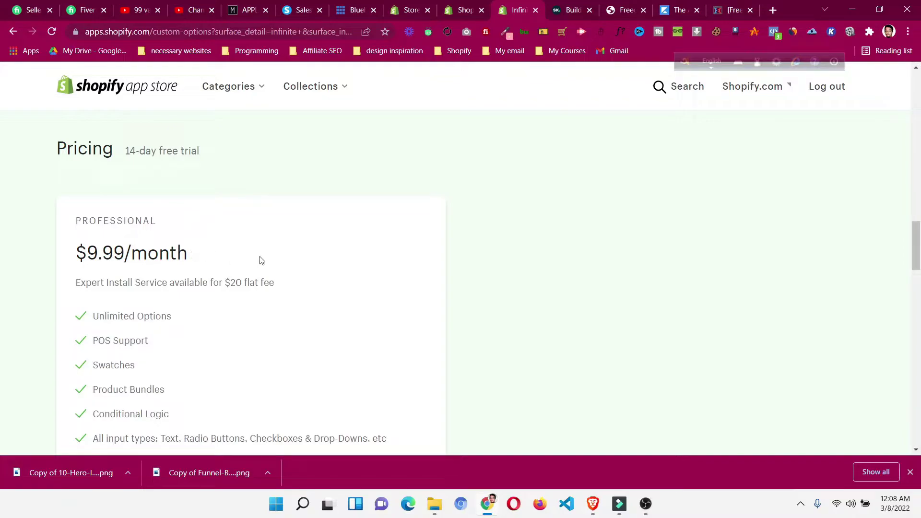
scroll(261, 261, up, 10)
scroll(262, 261, up, 10)
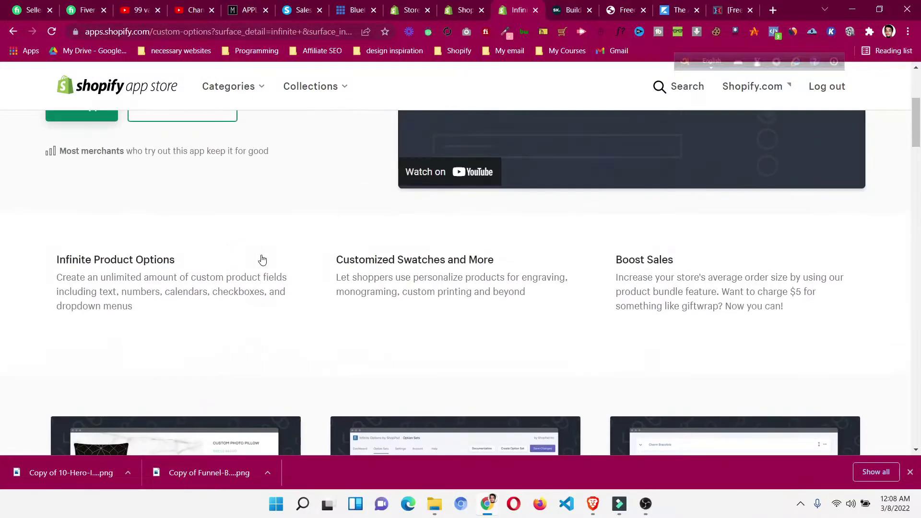
click(84, 324)
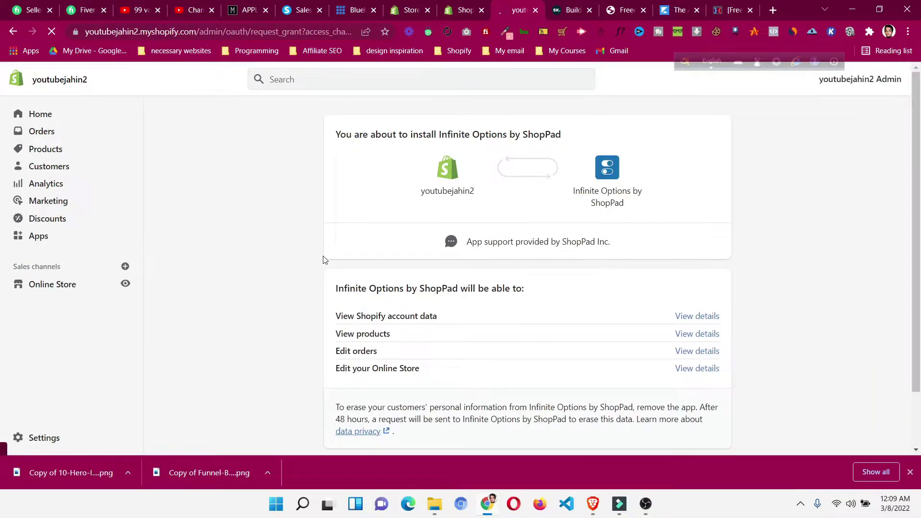
Approve the Infinite Options install and land on its Dashboard
scroll(336, 269, down, 2)
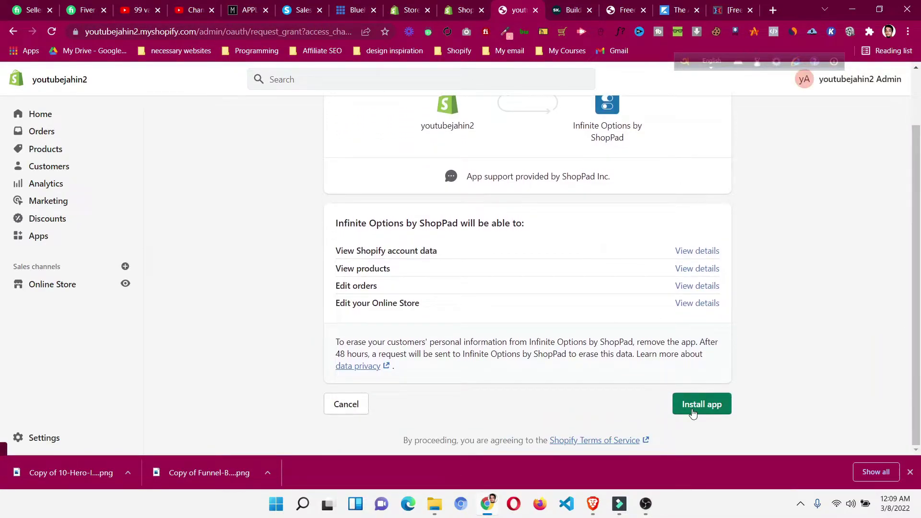
click(693, 413)
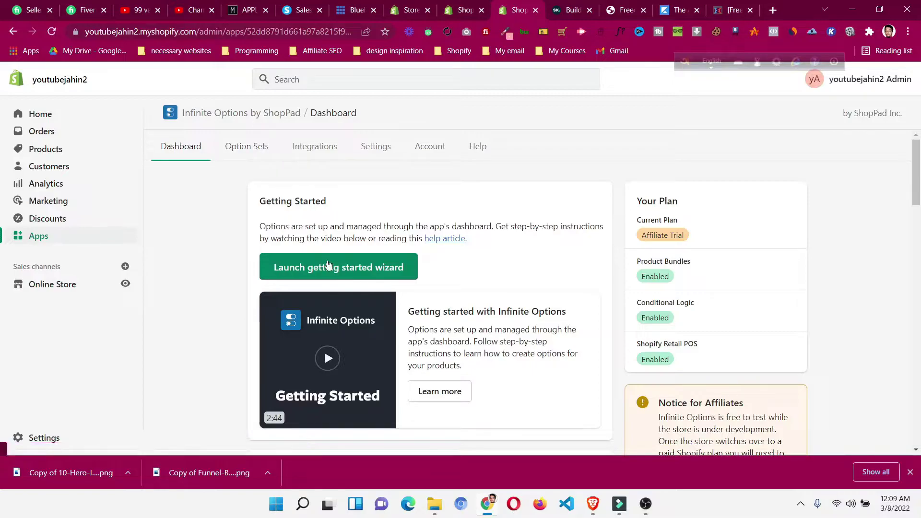
Create a 'Shipping From' Text field for all products, using the same label on the cart
click(373, 272)
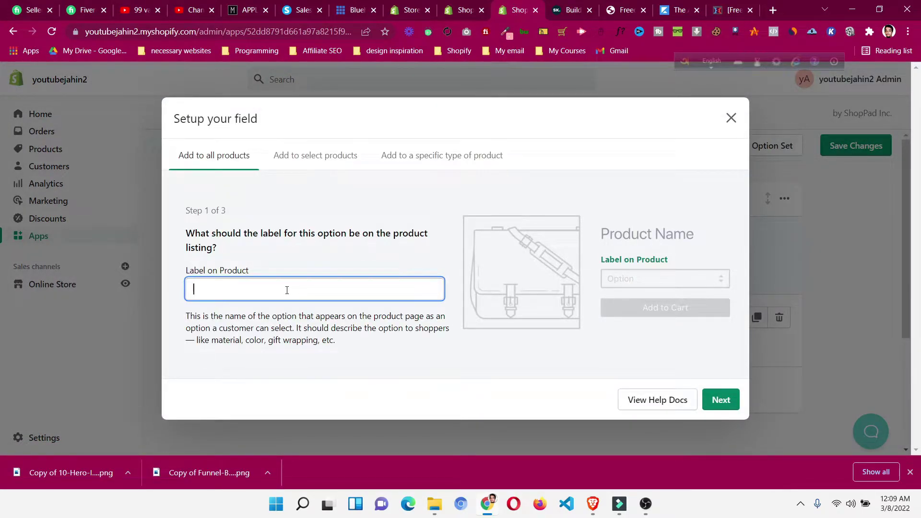
text(Shipping)
text(From)
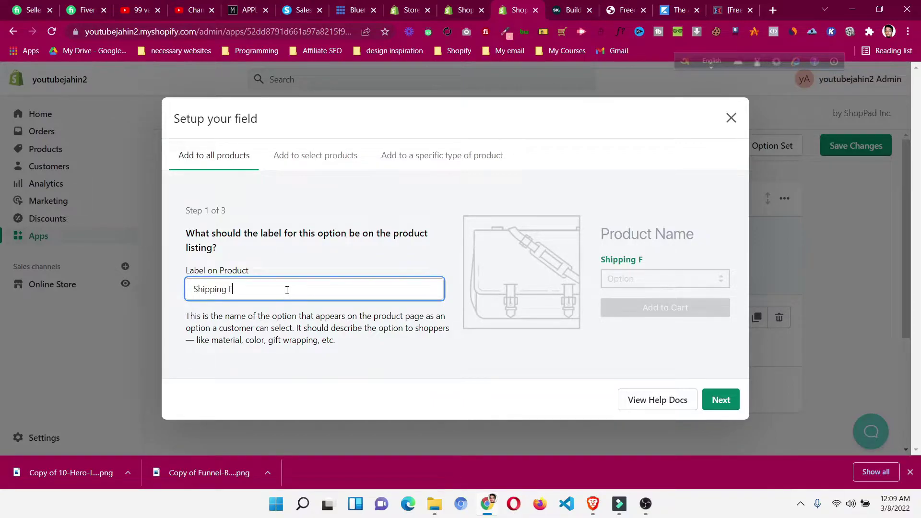
click(730, 403)
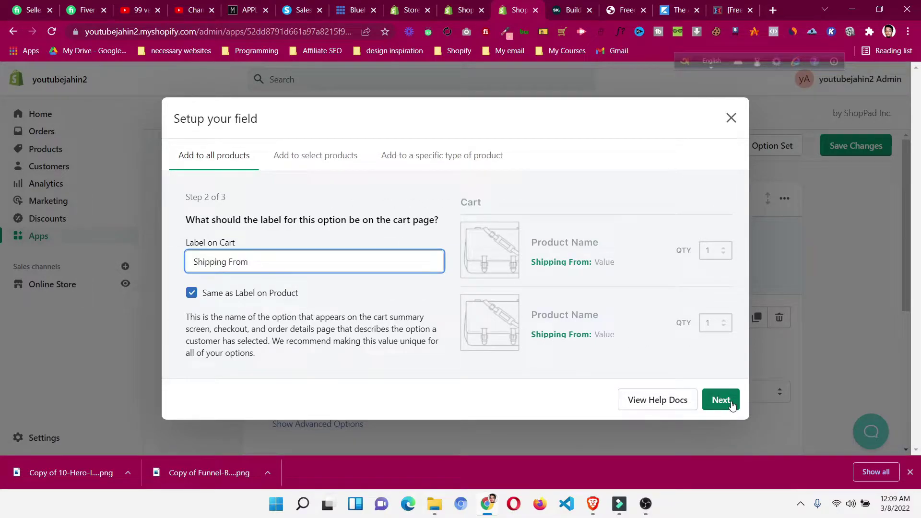
click(731, 403)
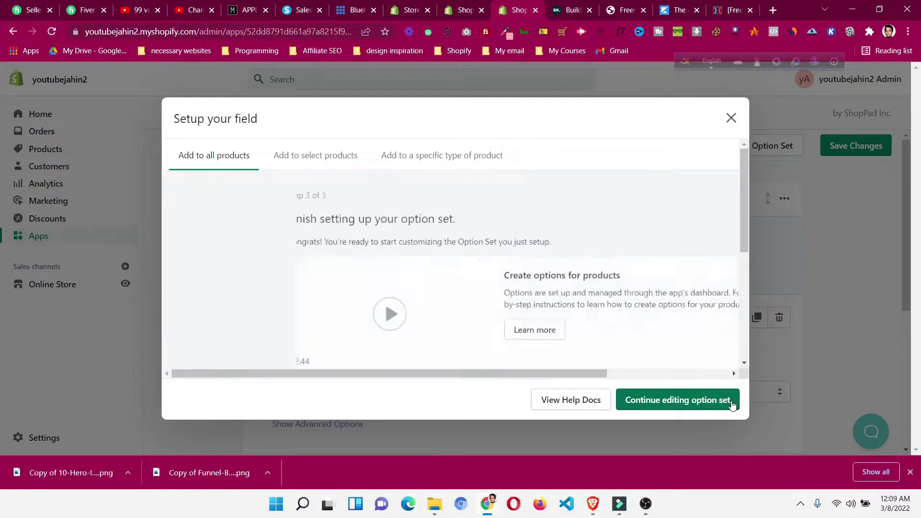
click(660, 409)
Open the Products list in a new browser tab
scroll(451, 287, down, 2)
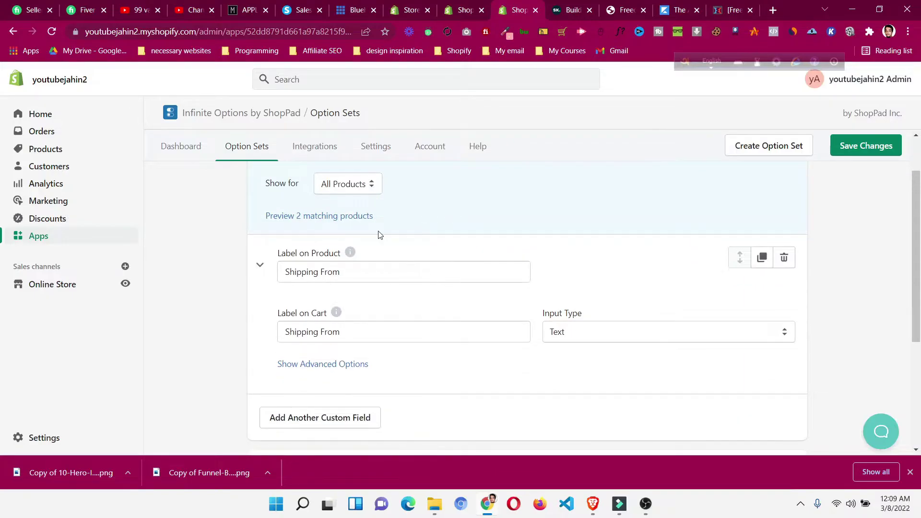
scroll(366, 191, up, 1)
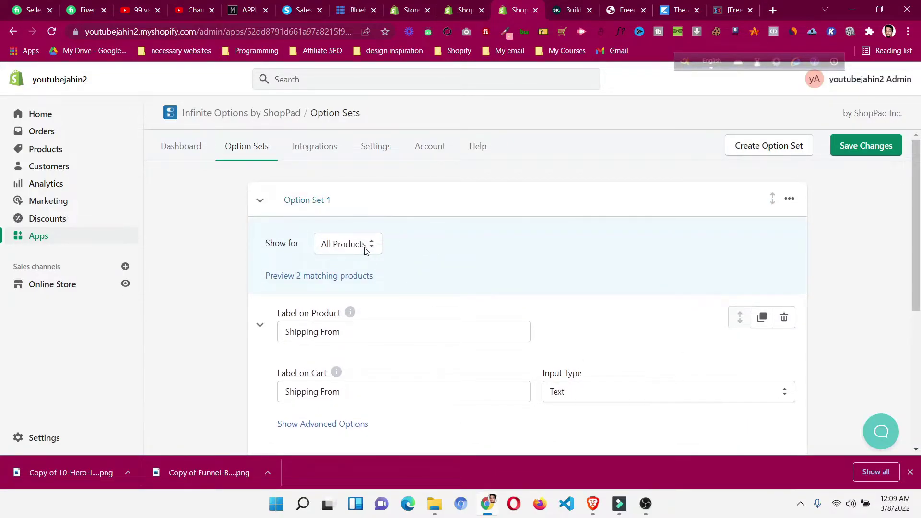
right_click(92, 154)
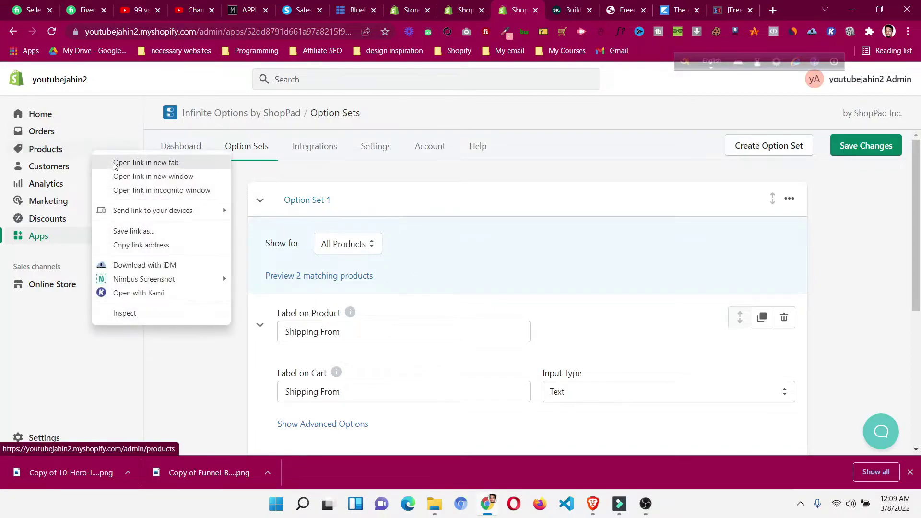
click(116, 165)
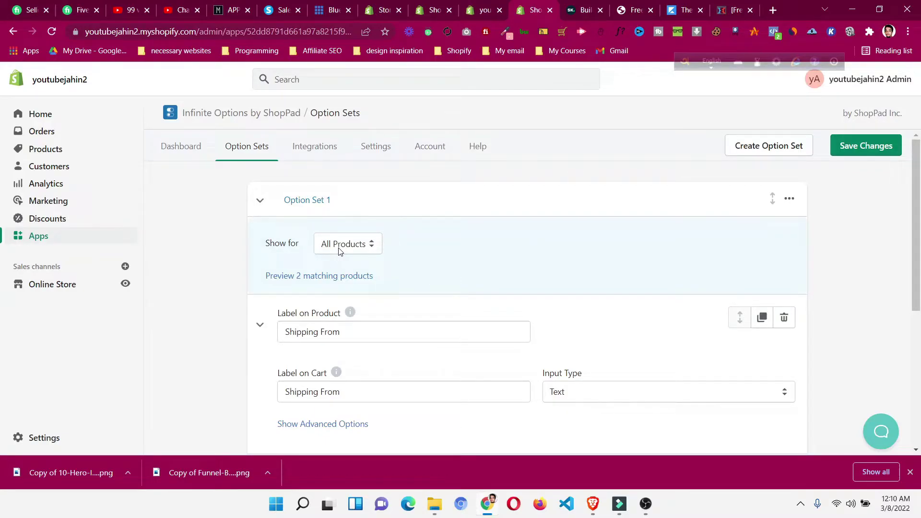
Keep the option set on all products, then open the Kids Oodie product page
click(340, 252)
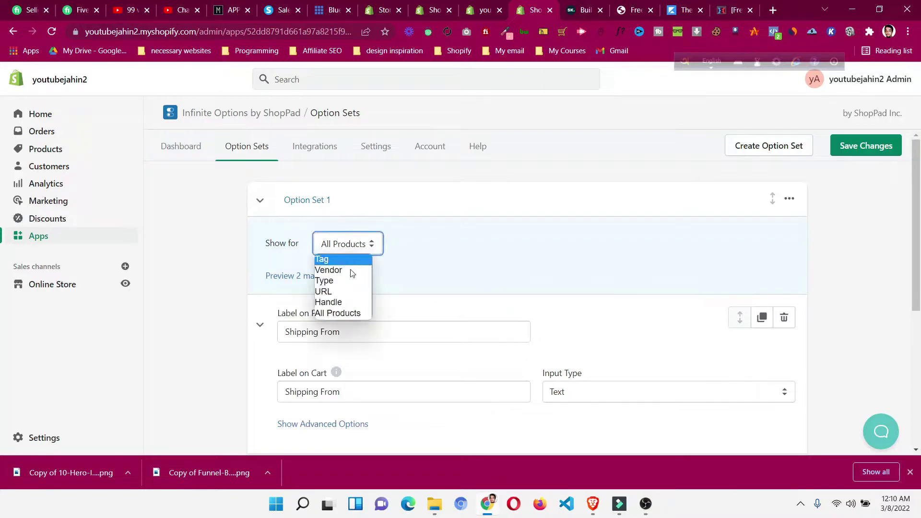
click(349, 315)
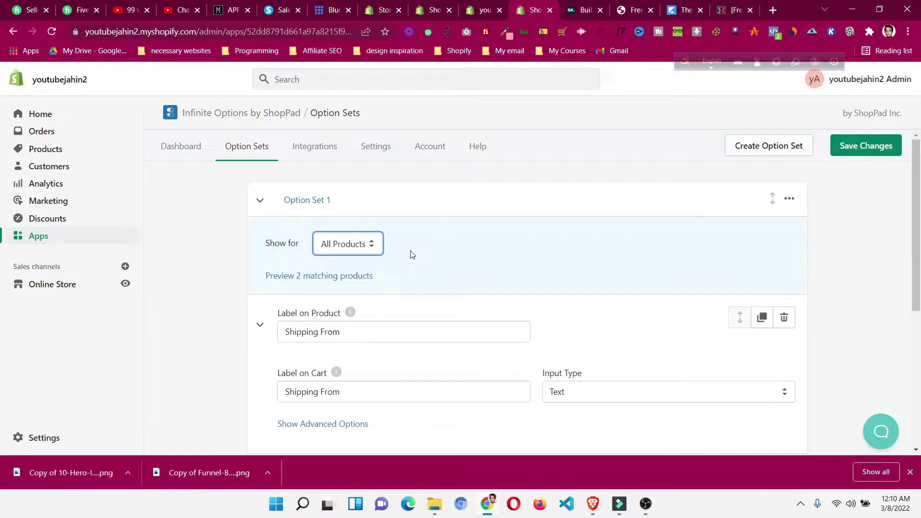
click(483, 7)
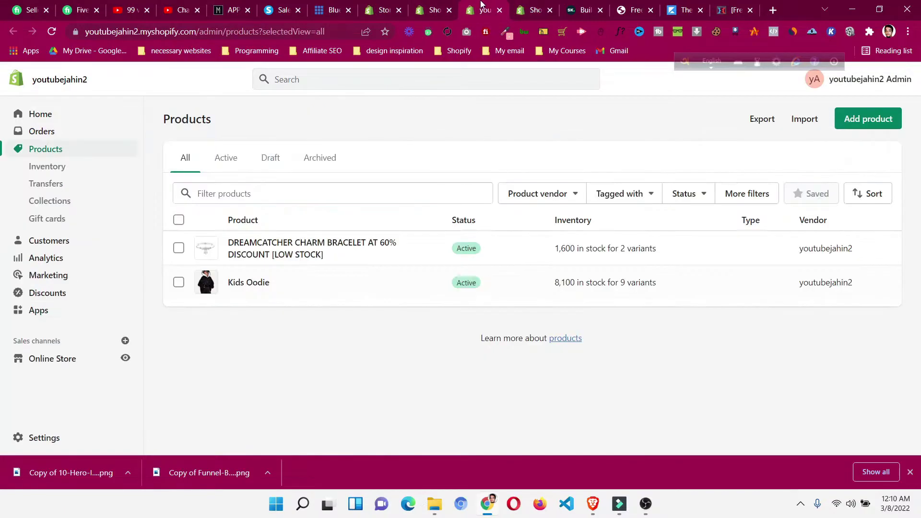
click(255, 286)
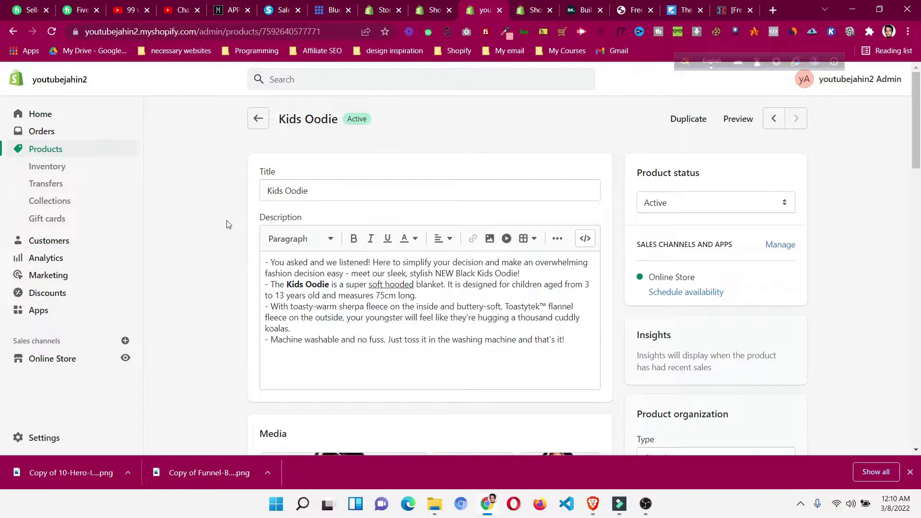
Copy the Kids Oodie URL handle 'black-kids-oodie' from its search listing settings
scroll(227, 226, down, 10)
scroll(227, 229, up, 10)
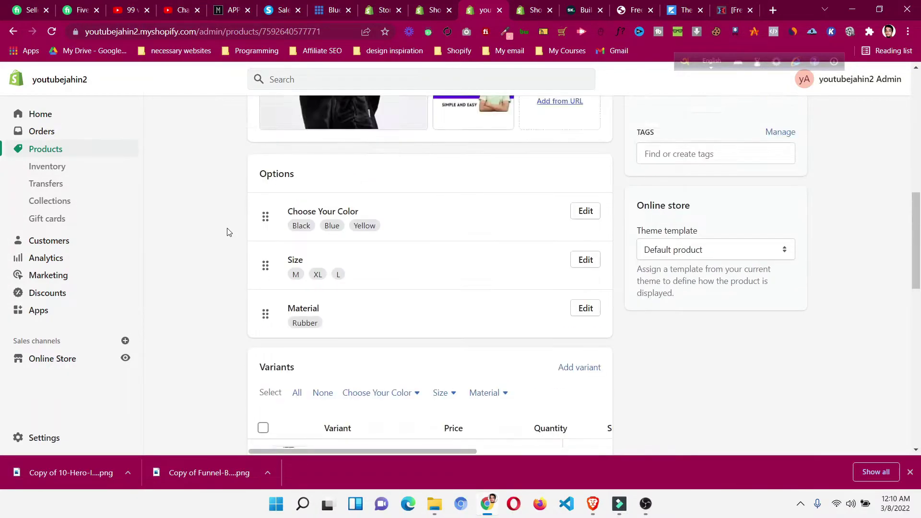
scroll(230, 235, down, 15)
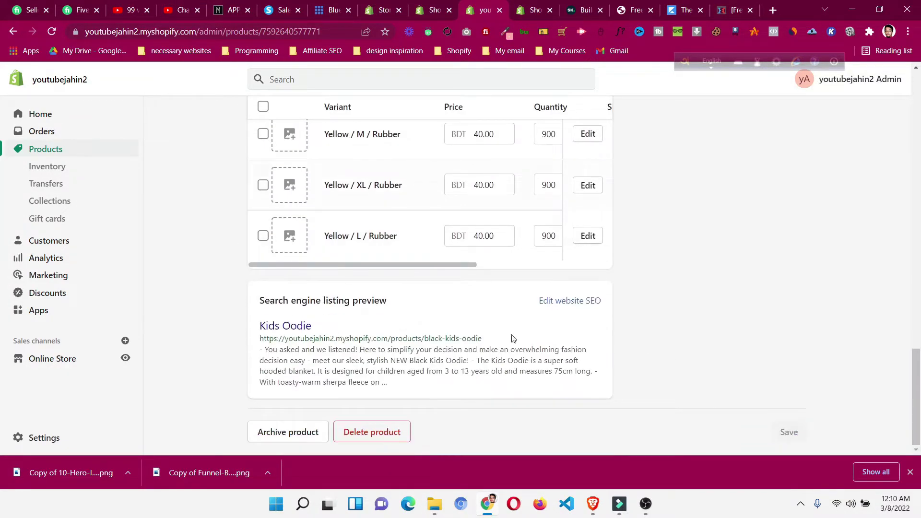
click(562, 304)
scroll(530, 313, down, 5)
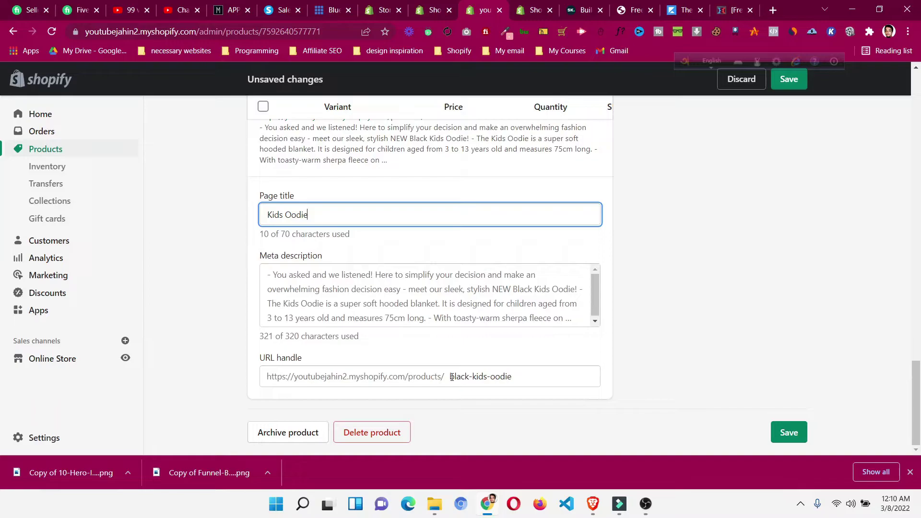
drag(451, 377, 522, 374)
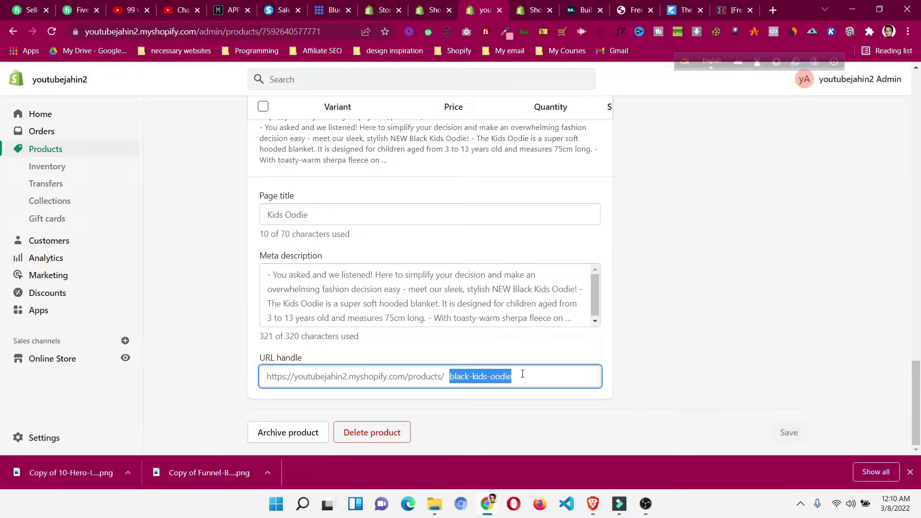
right_click(493, 377)
click(553, 205)
click(422, 10)
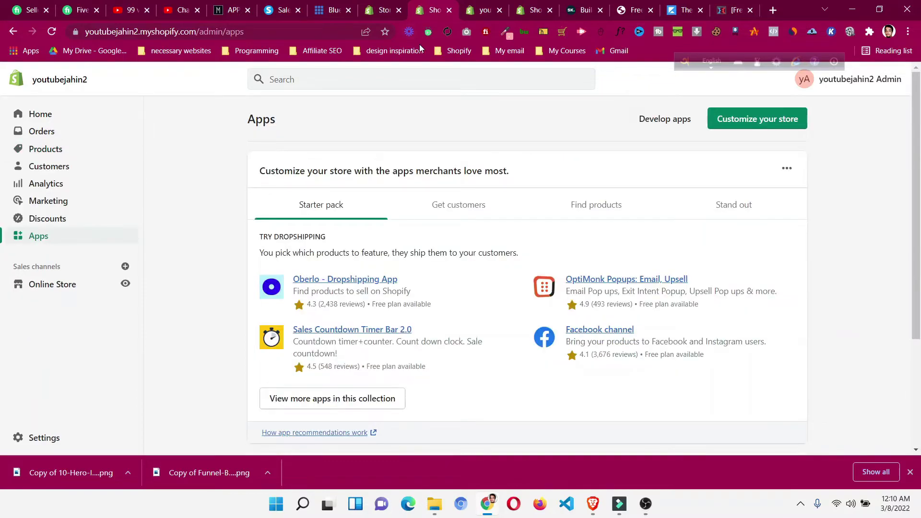
Set Option Set 1 to show for Handle 'black-kids-oodie' and preview its 1 matching product
click(396, 6)
click(528, 6)
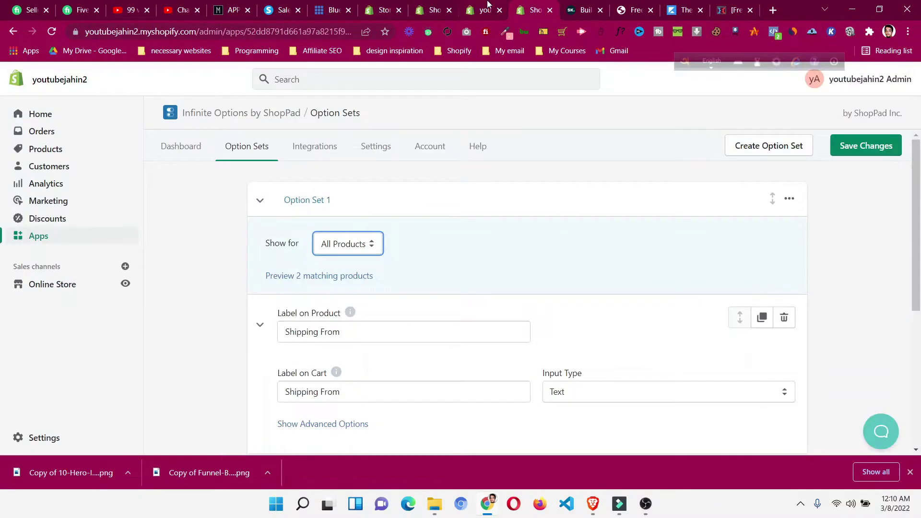
click(336, 248)
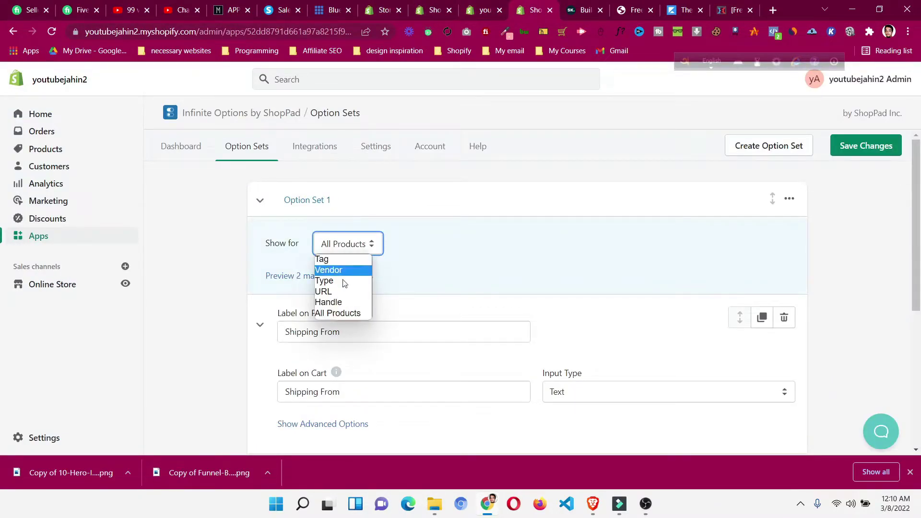
click(343, 302)
click(437, 243)
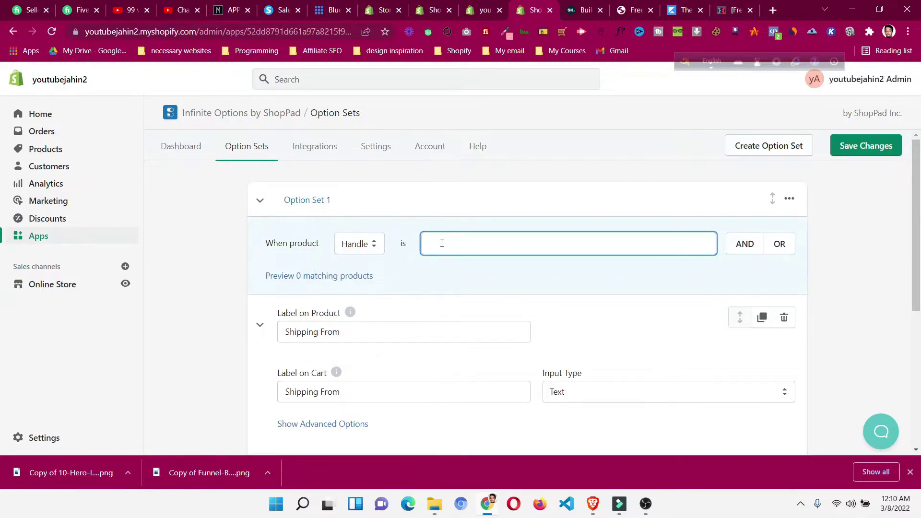
key(ctrl+v)
click(489, 221)
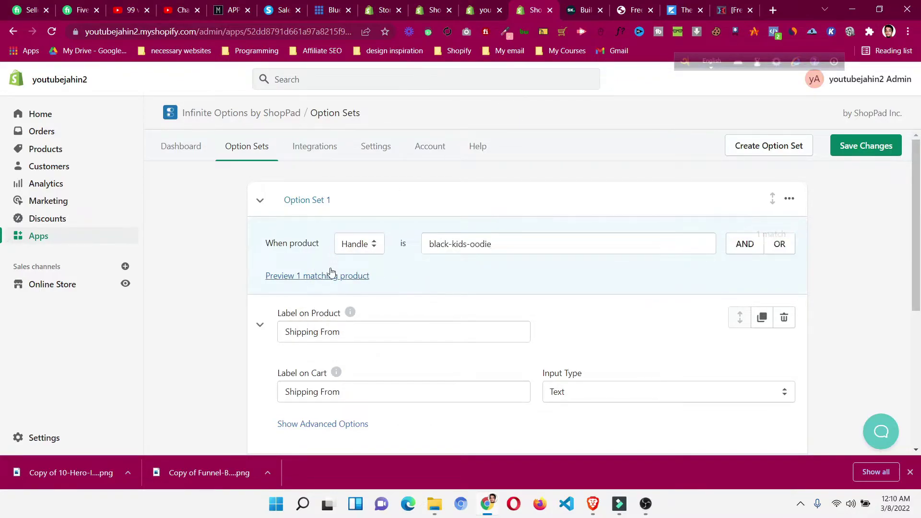
click(331, 277)
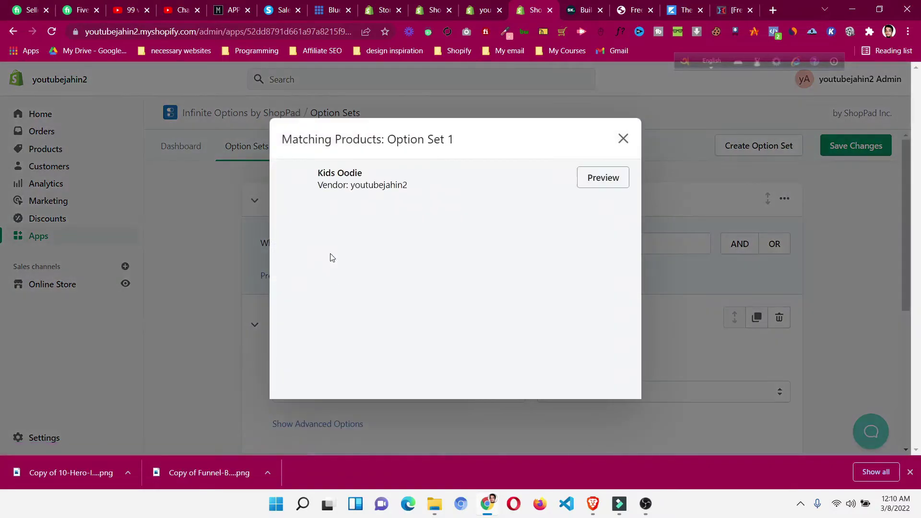
click(623, 139)
Recheck the product targeting, keeping Handle as Option Set 1's rule
click(503, 3)
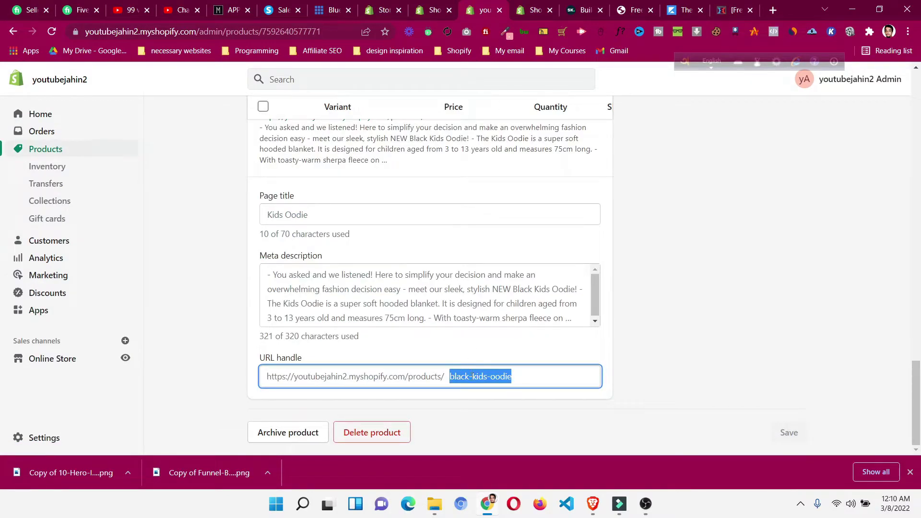
click(525, 7)
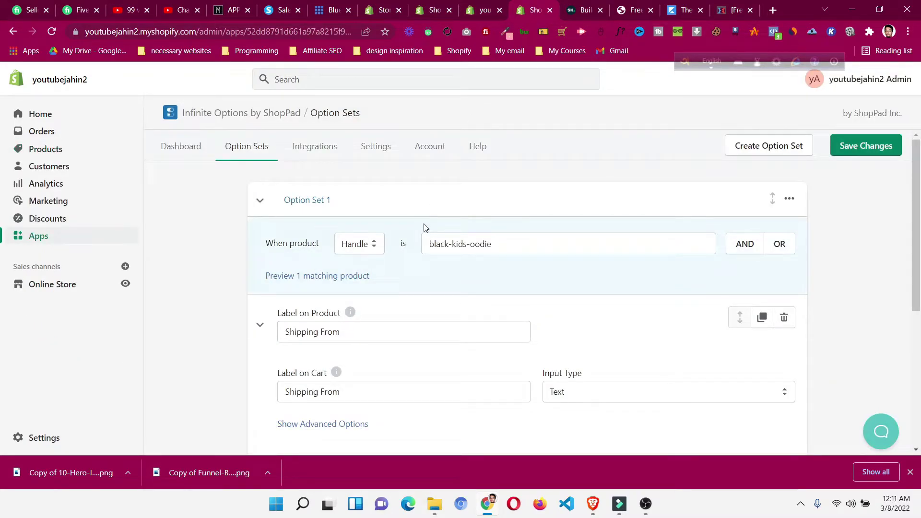
click(369, 252)
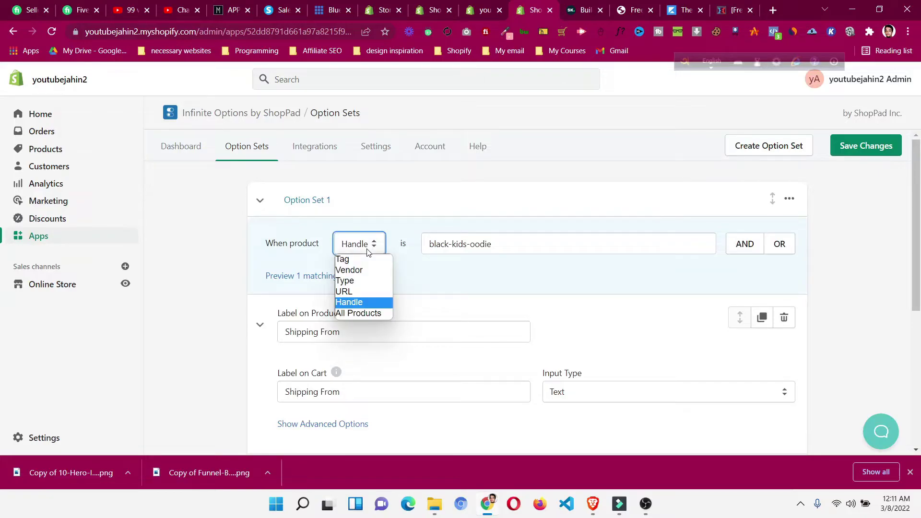
click(368, 251)
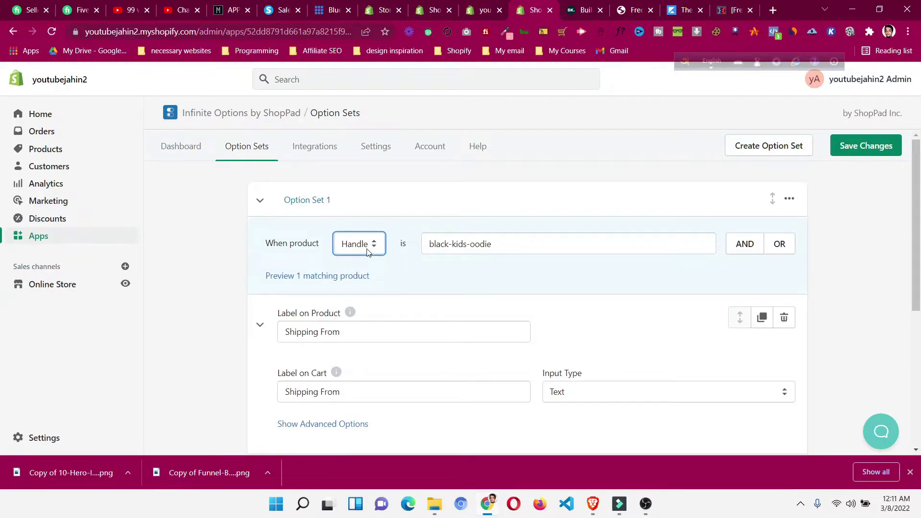
click(368, 252)
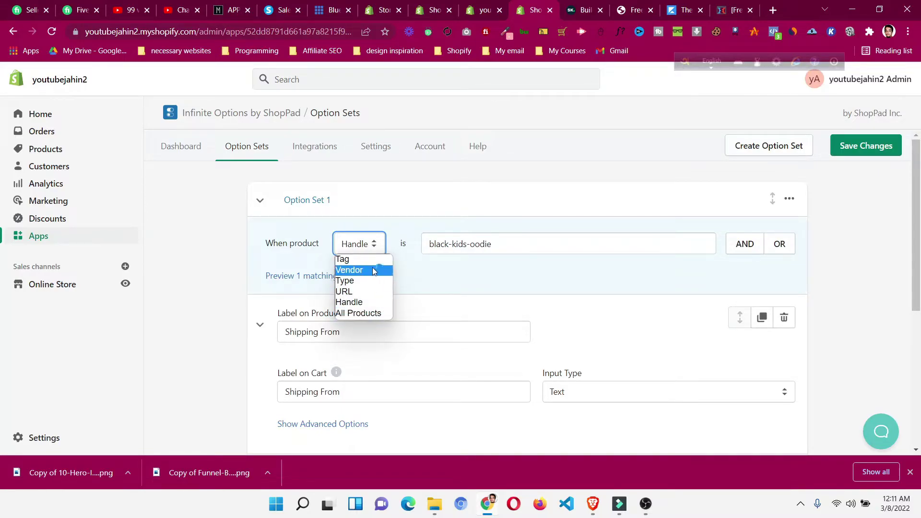
click(376, 303)
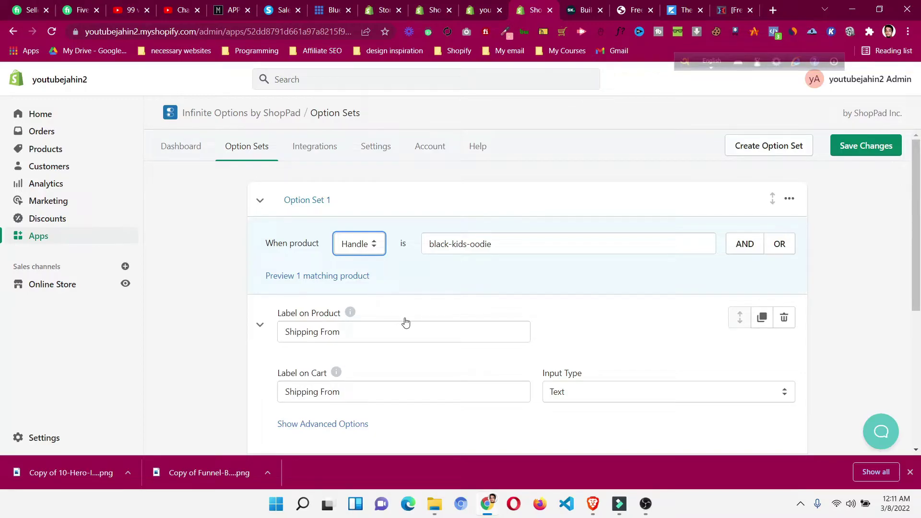
Set the Shipping From field's input type to Drop-Down Menu
scroll(405, 322, down, 1)
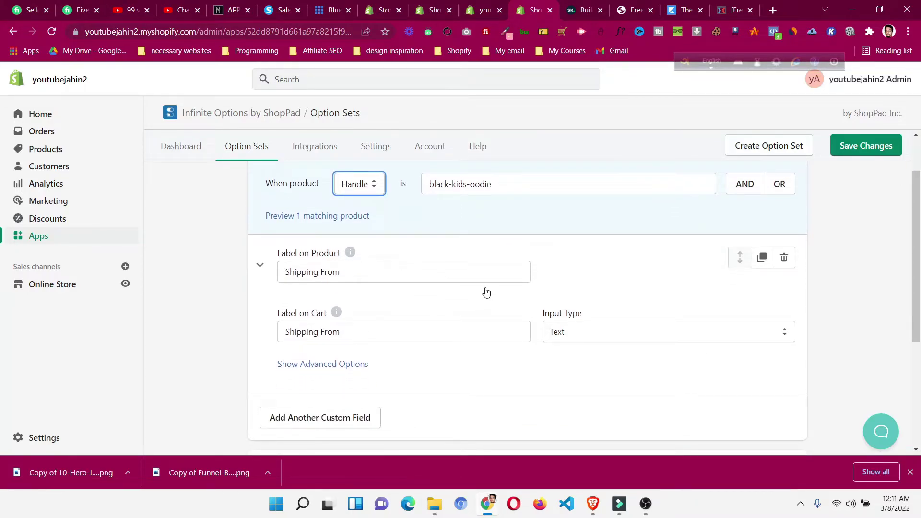
scroll(591, 290, down, 1)
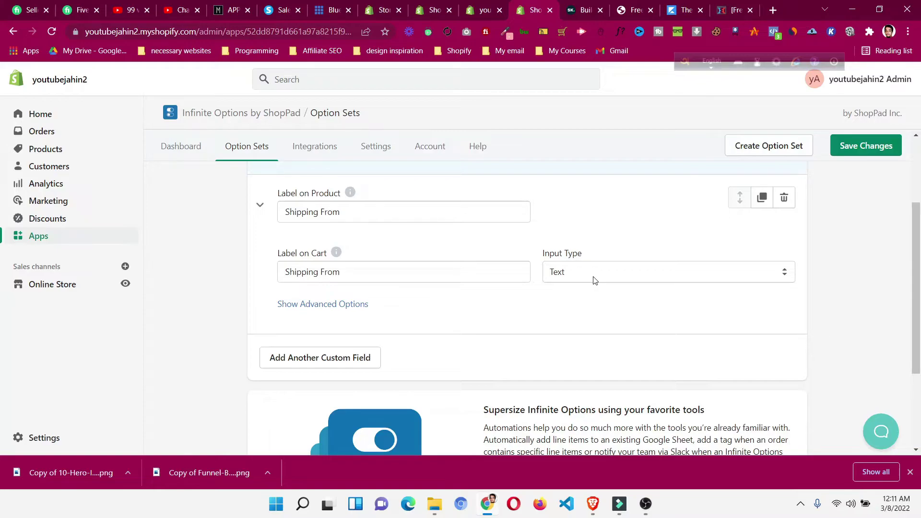
click(594, 280)
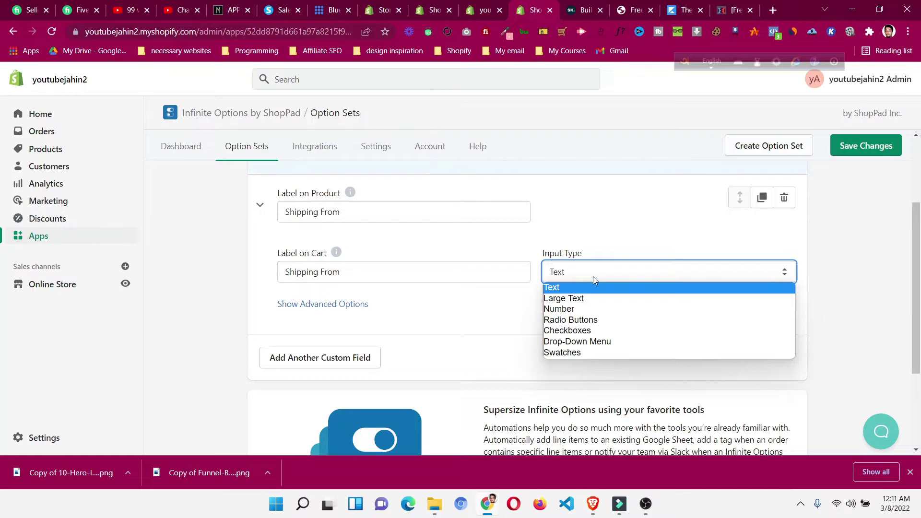
click(598, 343)
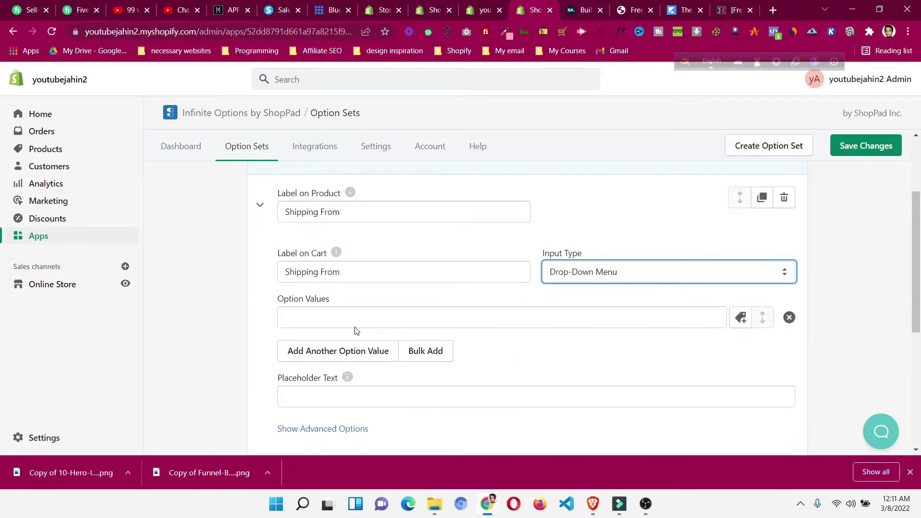
Add the option values United Kingdom and United States
click(336, 322)
text(Uni)
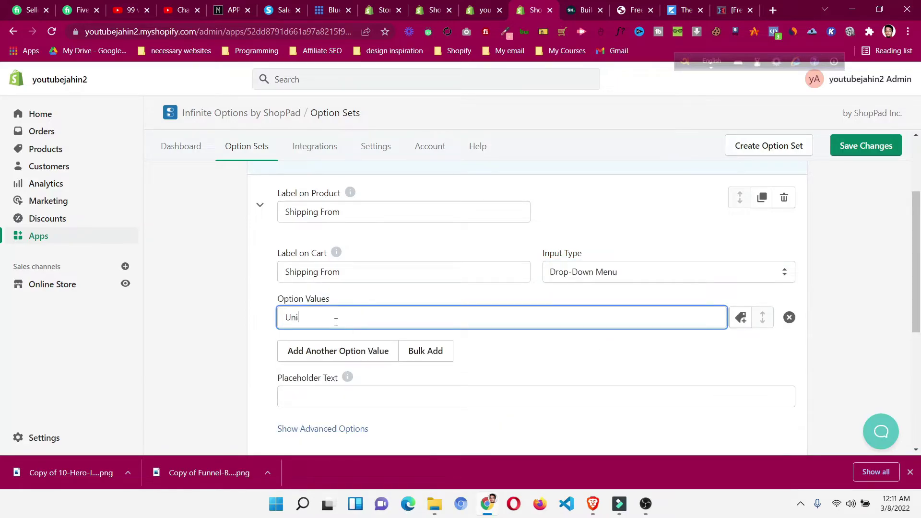
text(ted Kingdom)
click(338, 350)
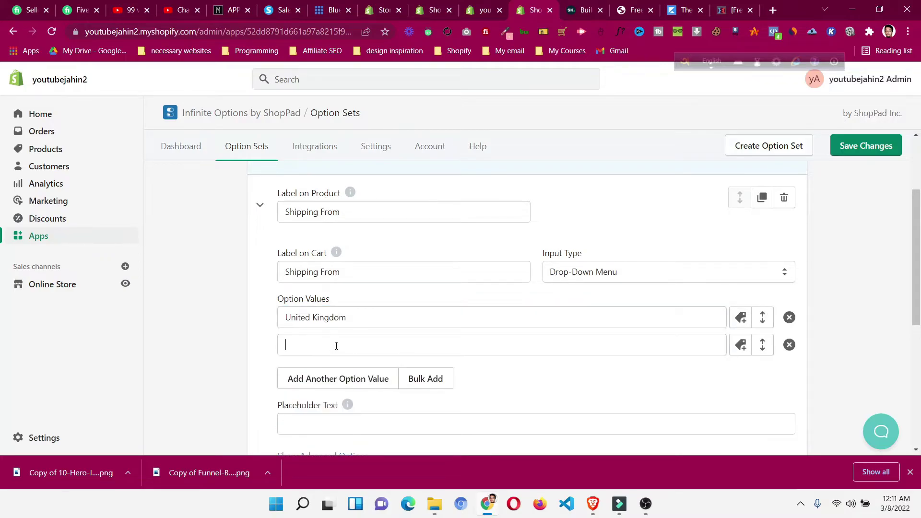
click(336, 345)
text(United States)
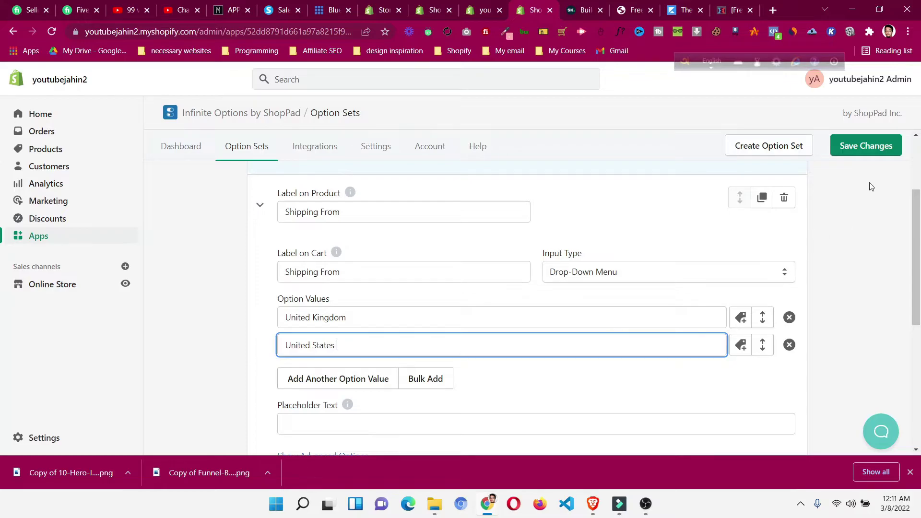
Set the placeholder text to 'Shipping From' and save the option set
scroll(847, 261, down, 1)
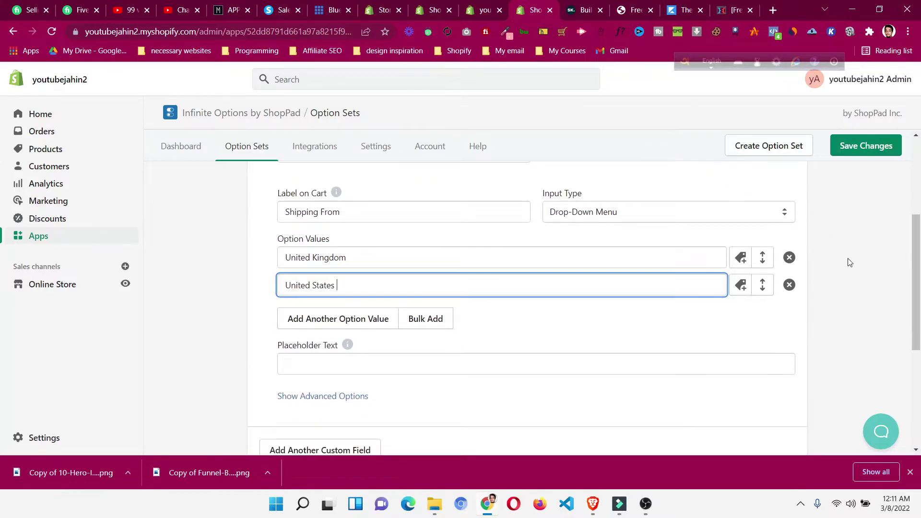
click(406, 368)
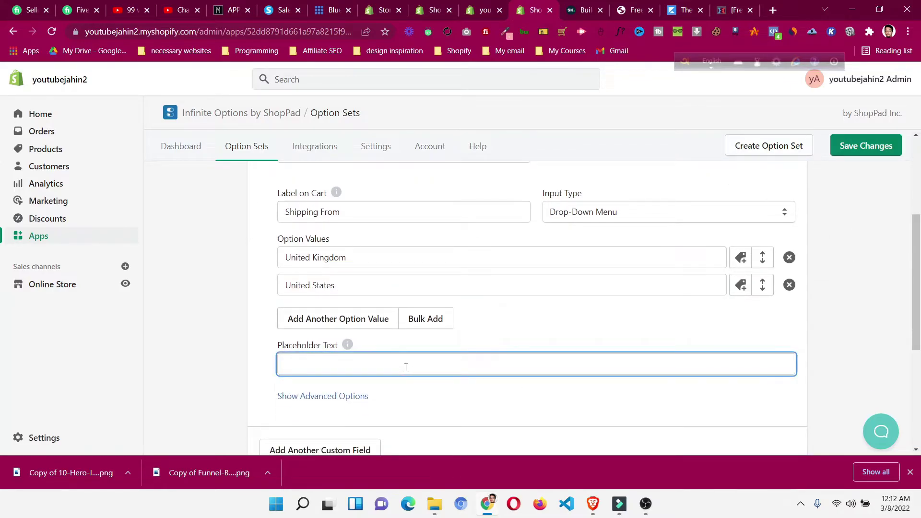
text(Shipping From)
click(867, 148)
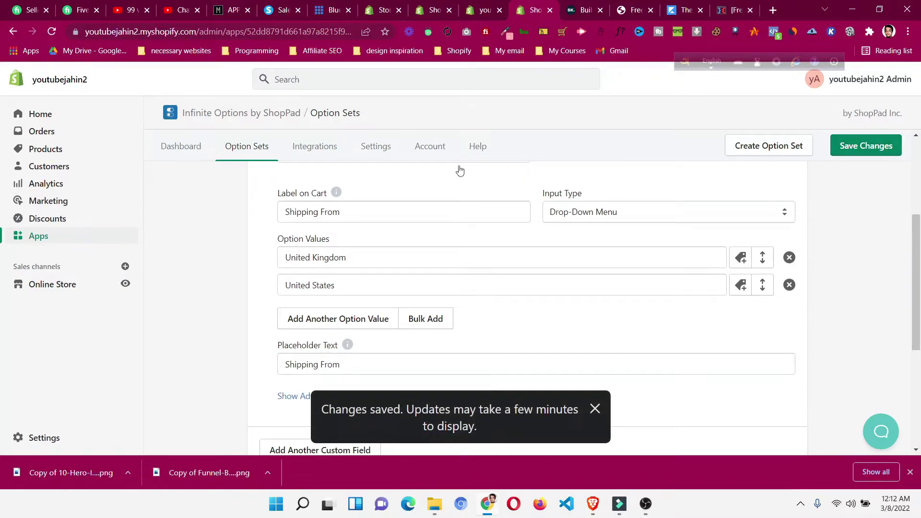
Open the storefront preview from the Kids Oodie product editor
click(484, 10)
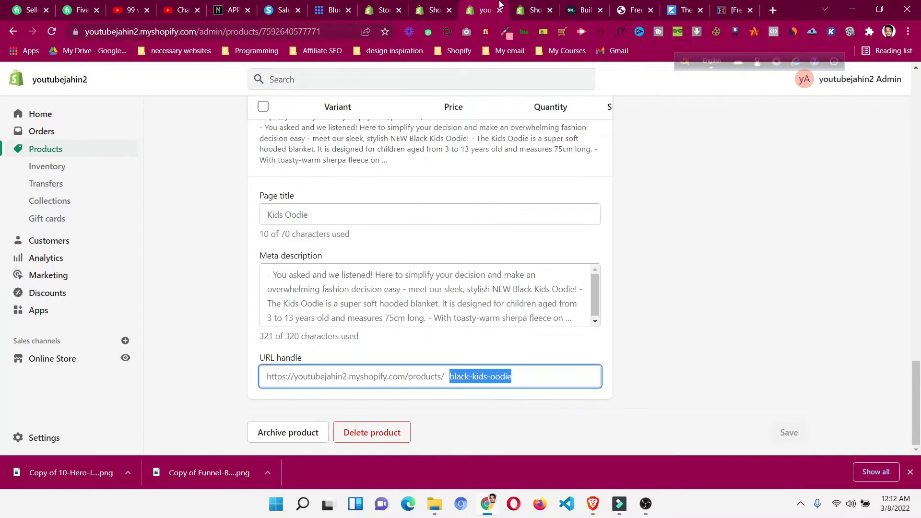
scroll(638, 253, up, 4)
scroll(638, 253, up, 10)
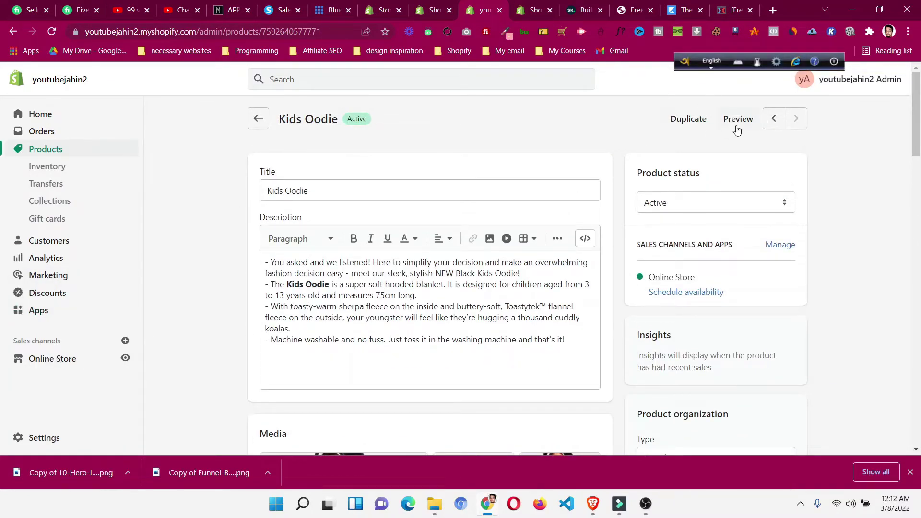
click(738, 120)
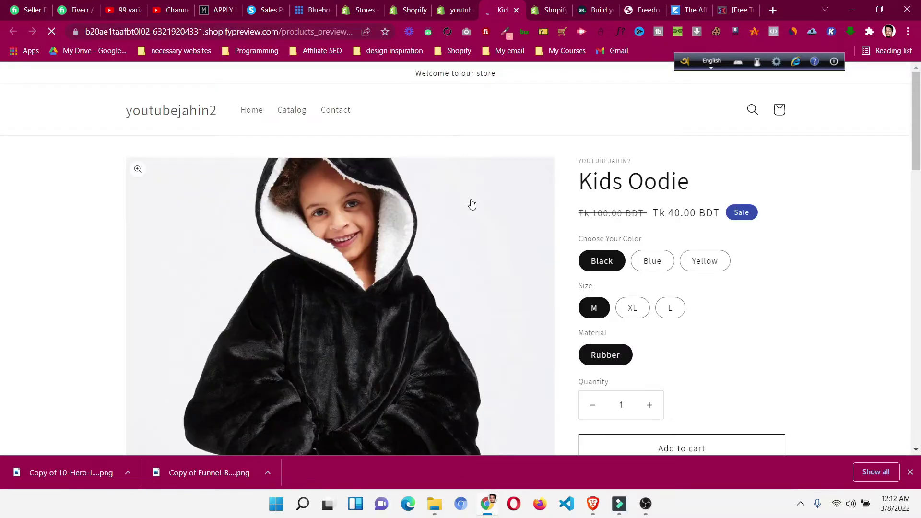
Scroll through the Kids Oodie preview page, then return to the Shopify admin
scroll(751, 263, down, 1)
scroll(751, 263, down, 2)
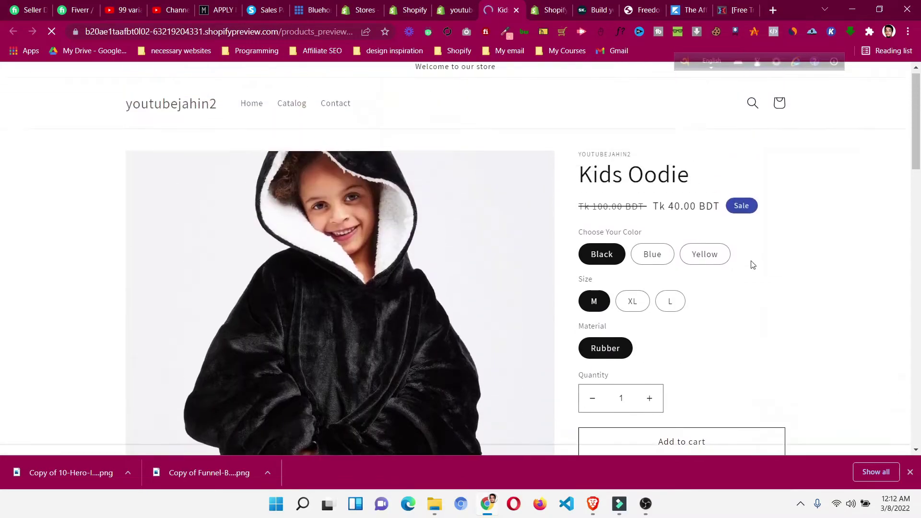
scroll(752, 264, down, 2)
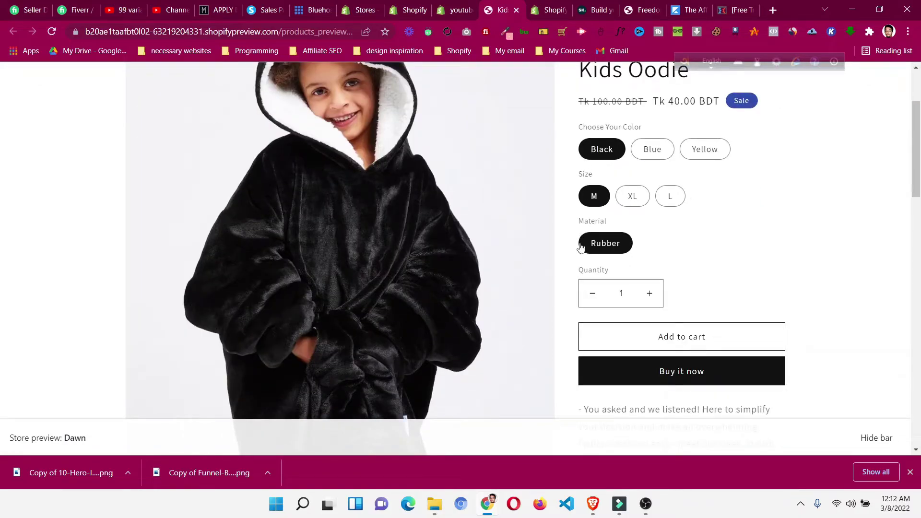
scroll(593, 266, down, 1)
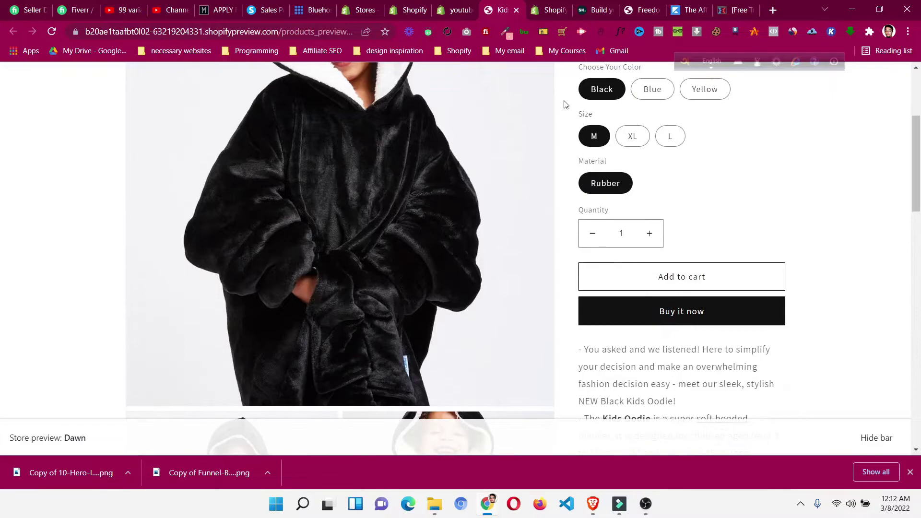
click(471, 3)
Open Online Store Themes and show the Actions menu for the Dawn theme
click(86, 359)
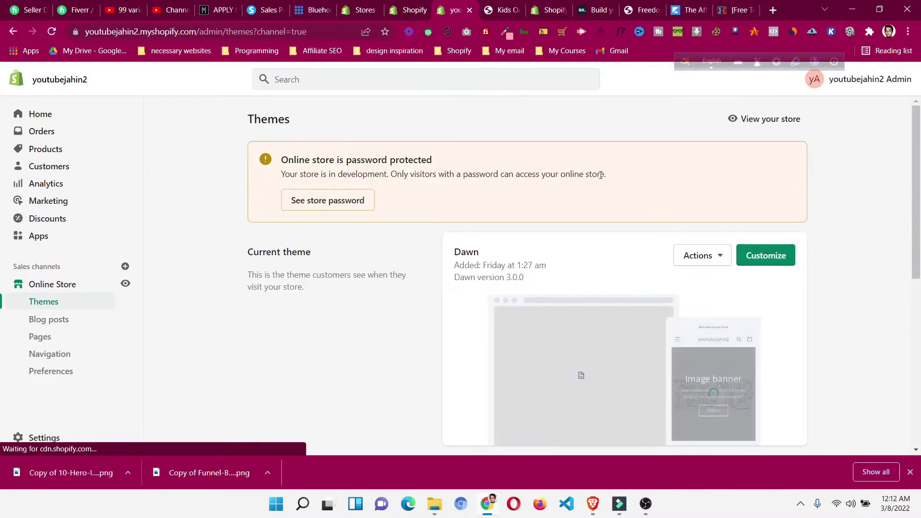
scroll(600, 175, down, 1)
click(682, 198)
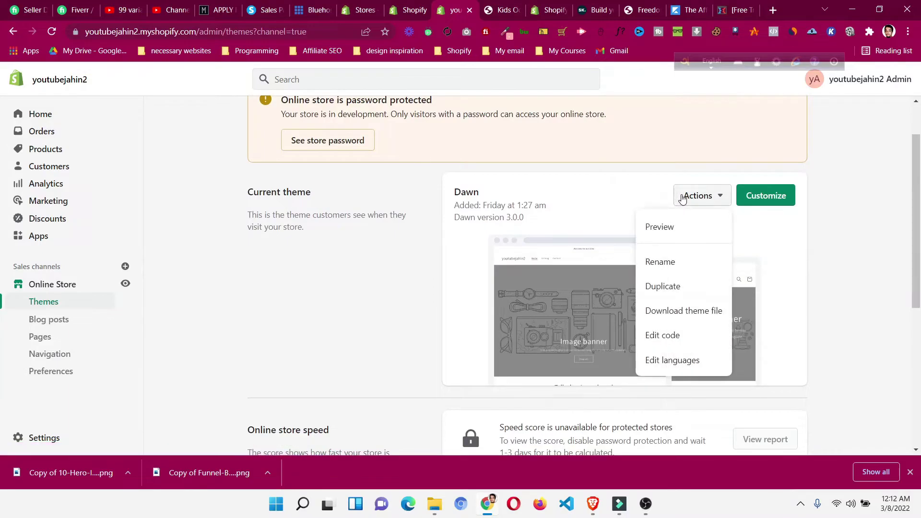
Preview the Dawn theme storefront and open the Kids Oodie product page
click(679, 232)
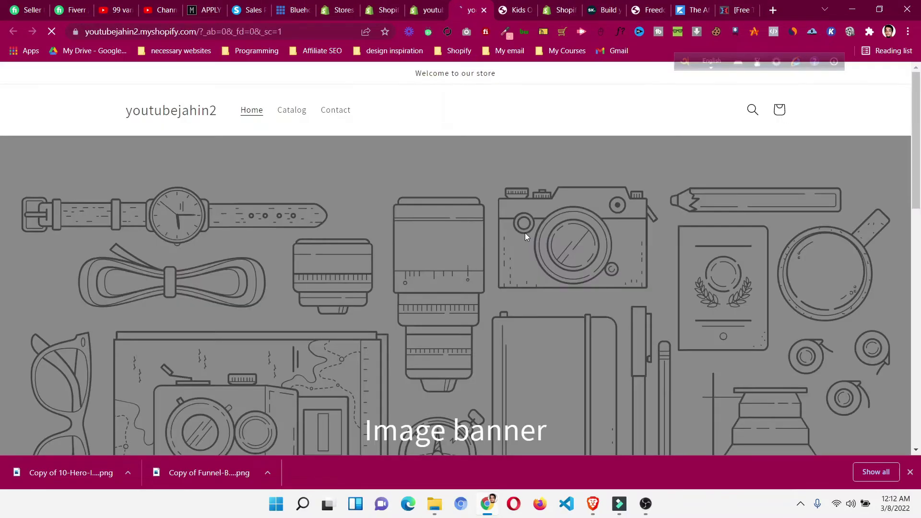
scroll(438, 230, down, 8)
scroll(438, 230, down, 5)
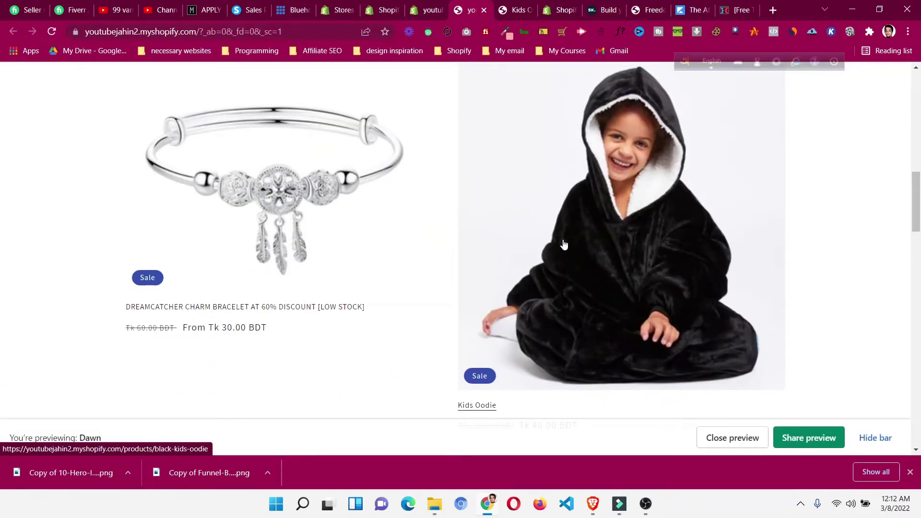
click(592, 244)
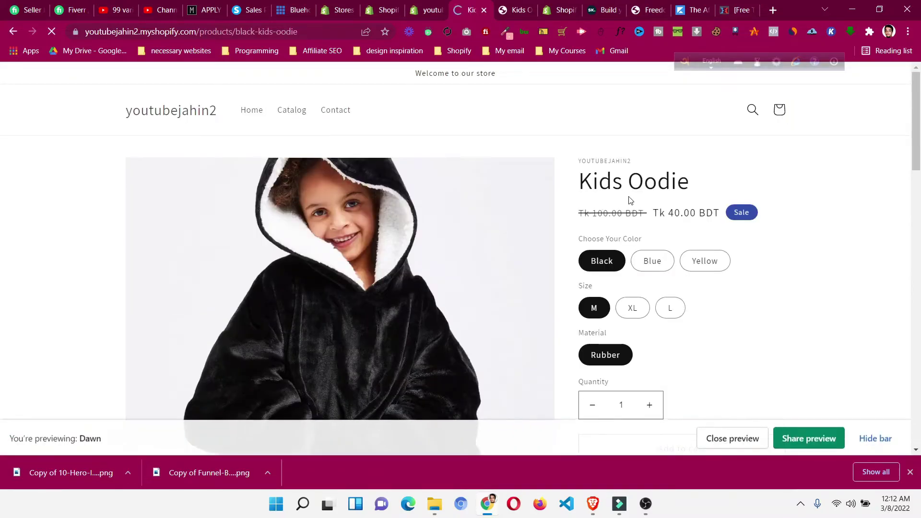
Pick United Kingdom, then United States, in the Shipping From drop-down
scroll(628, 199, down, 1)
scroll(633, 207, down, 2)
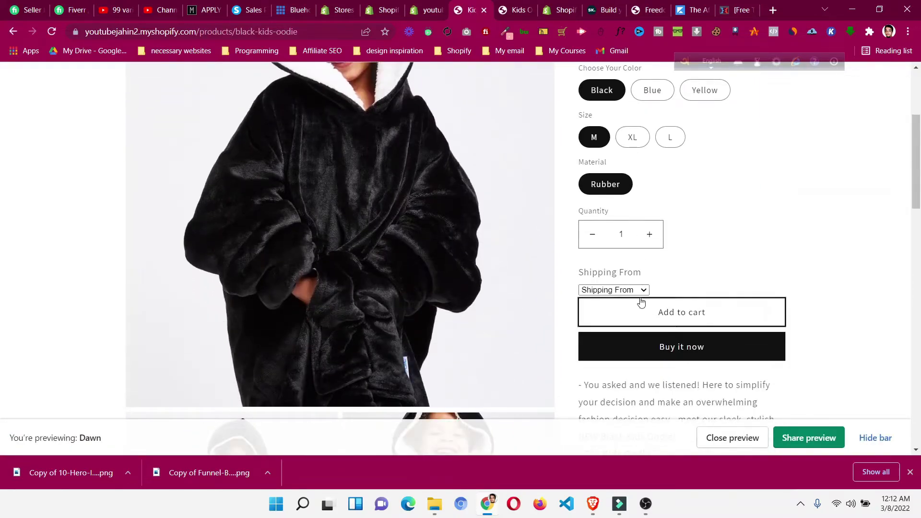
drag(582, 271, 641, 271)
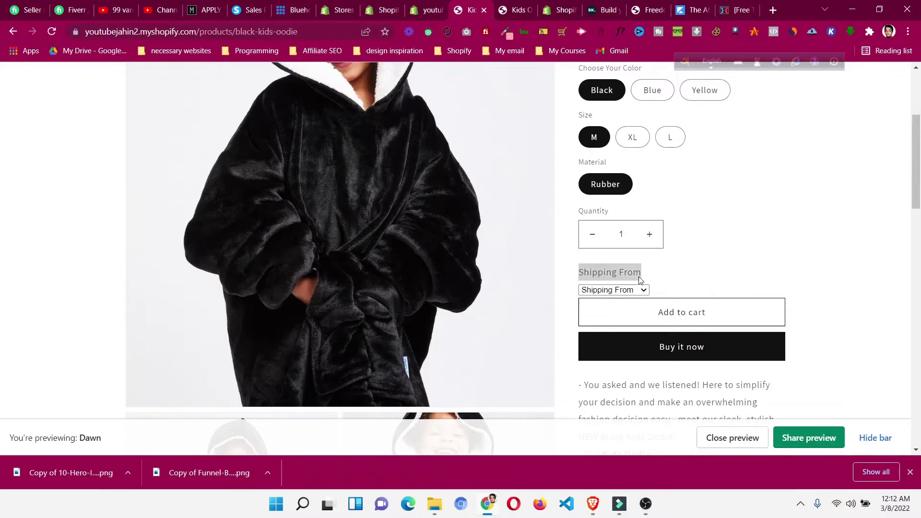
click(658, 277)
click(638, 291)
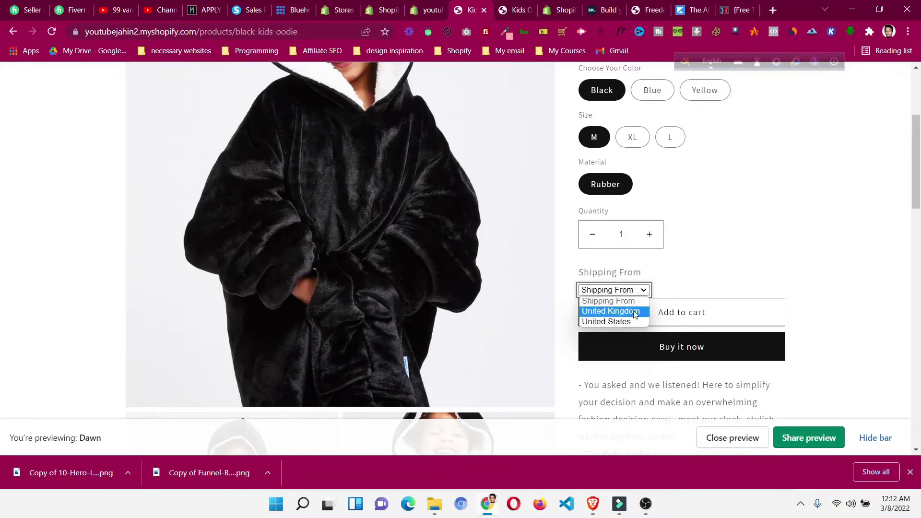
click(633, 312)
click(630, 294)
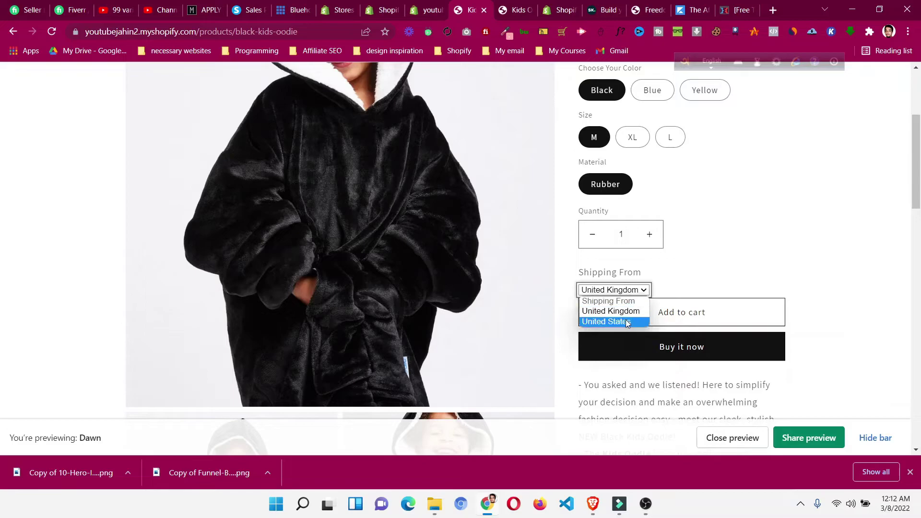
click(625, 319)
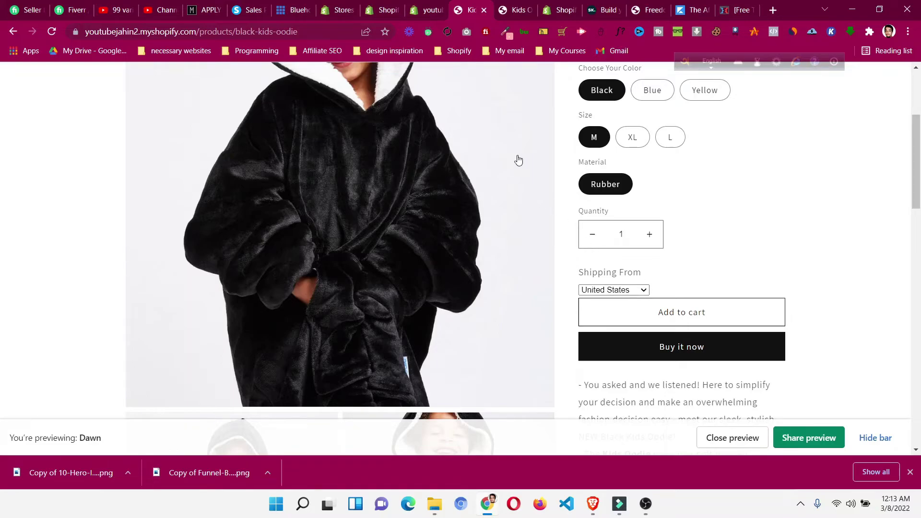
Return to the Infinite Options editor and collapse Option Set 1
click(442, 5)
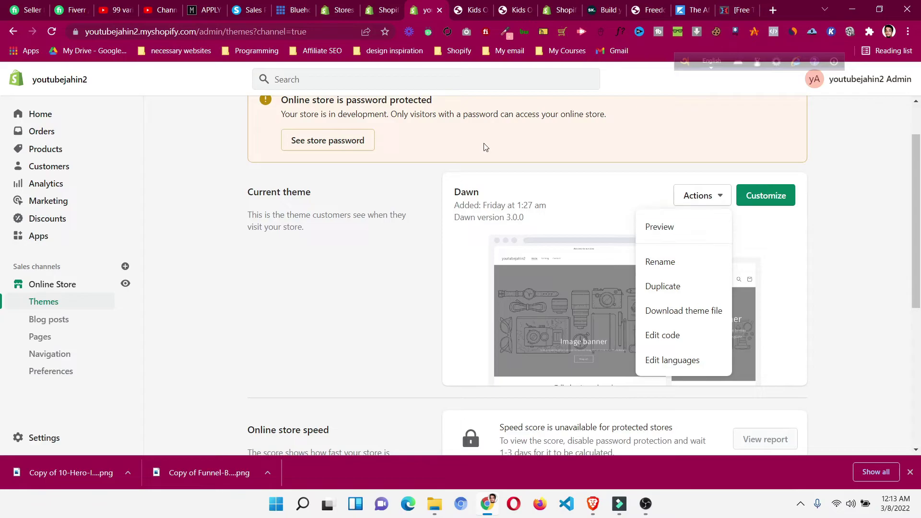
click(390, 7)
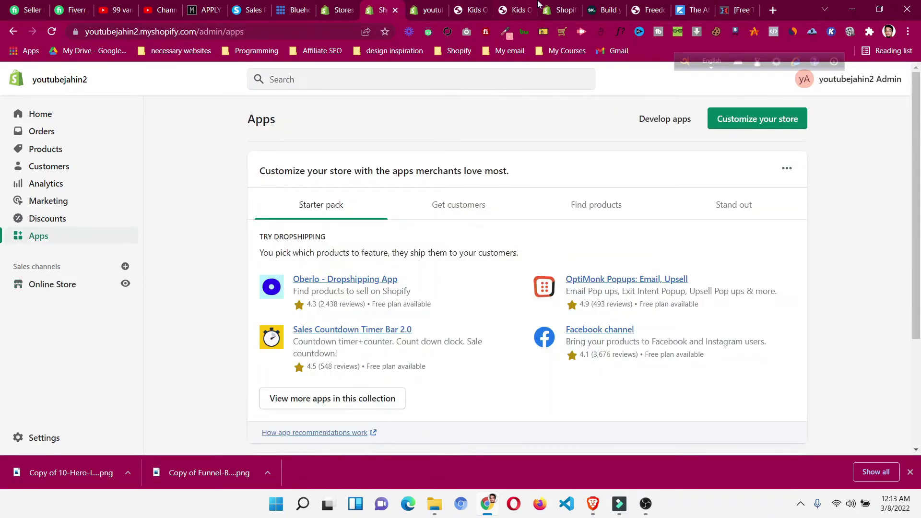
click(560, 8)
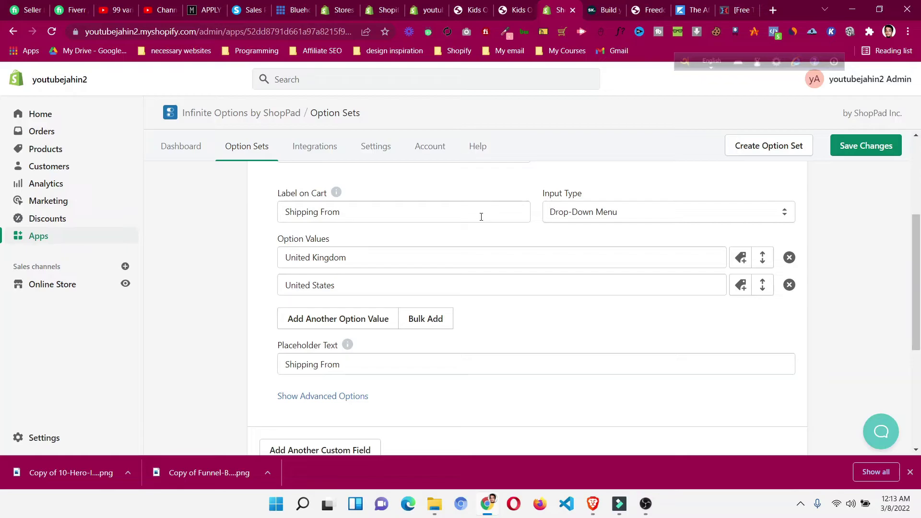
scroll(481, 216, up, 4)
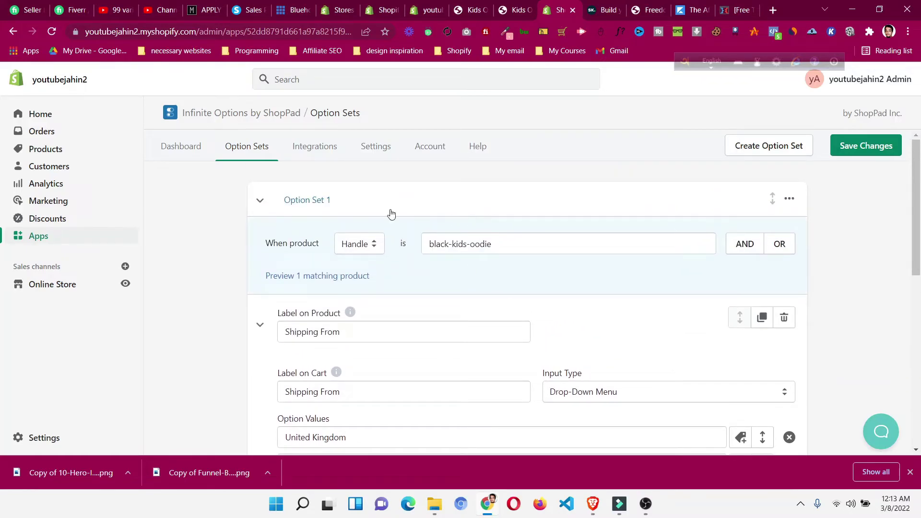
click(259, 201)
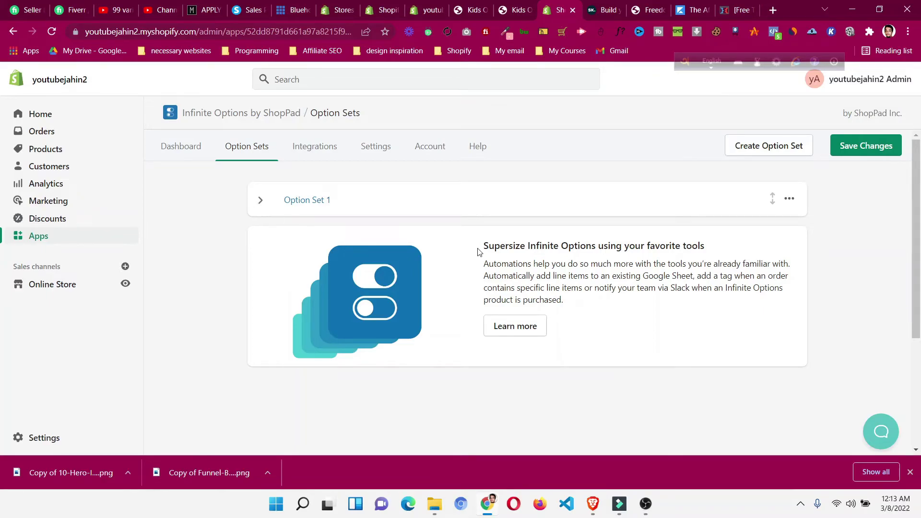
Check the Shipping From drop-down on the Kids Oodie preview, then return to Infinite Options
click(473, 8)
scroll(694, 239, up, 2)
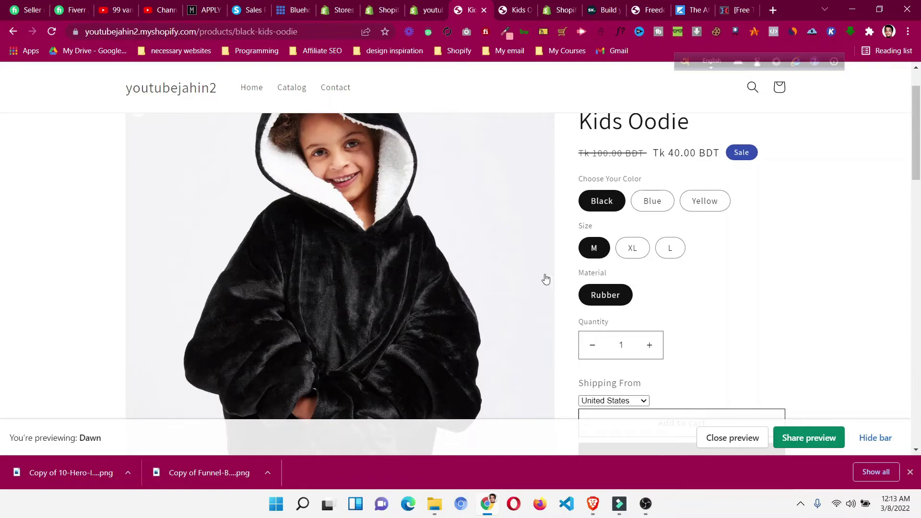
scroll(561, 281, down, 1)
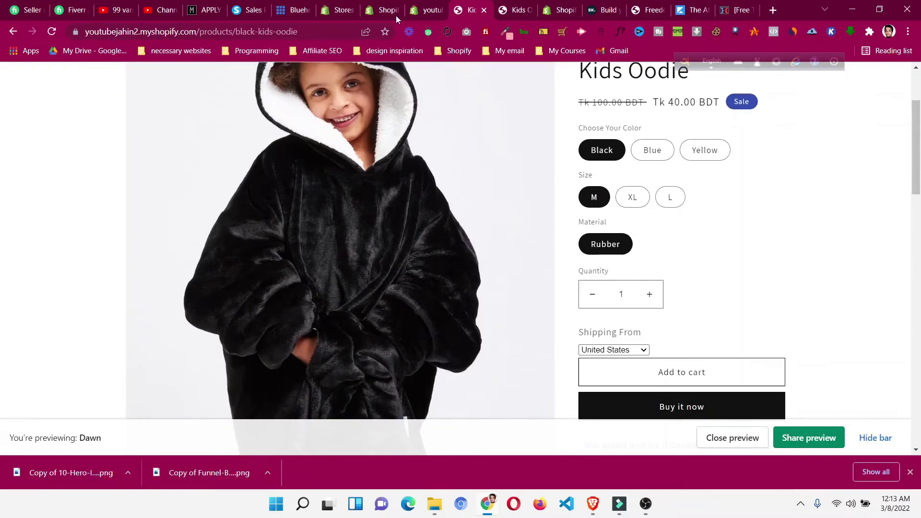
click(385, 5)
click(425, 10)
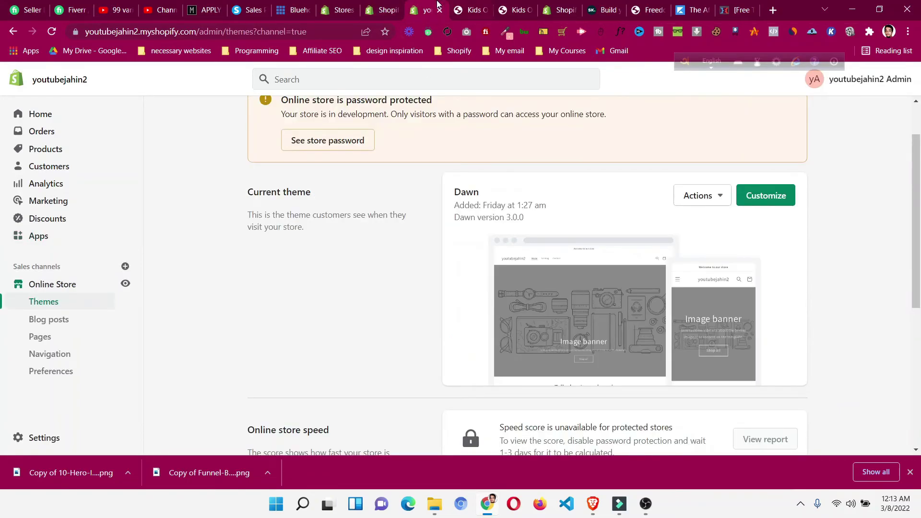
click(554, 7)
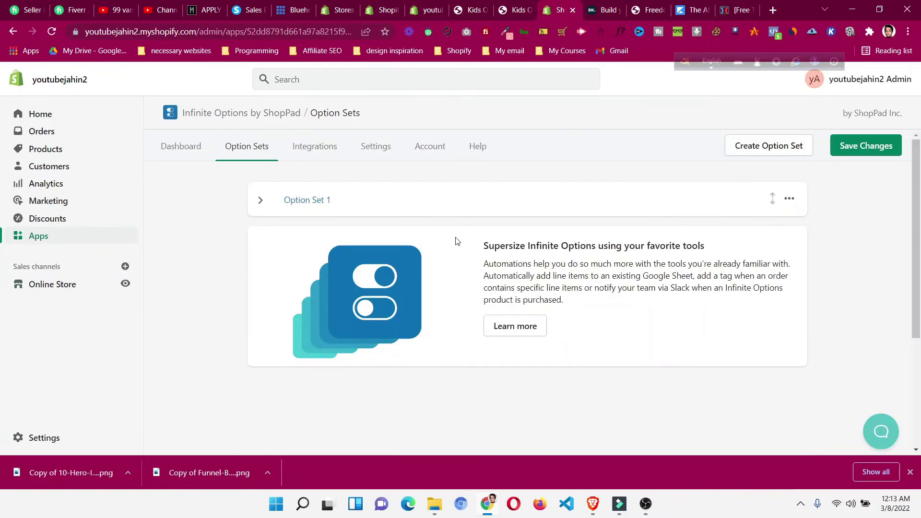
Delete the 'Shipping From' placeholder in Option Set 1, save, and reload the Kids Oodie preview
click(260, 200)
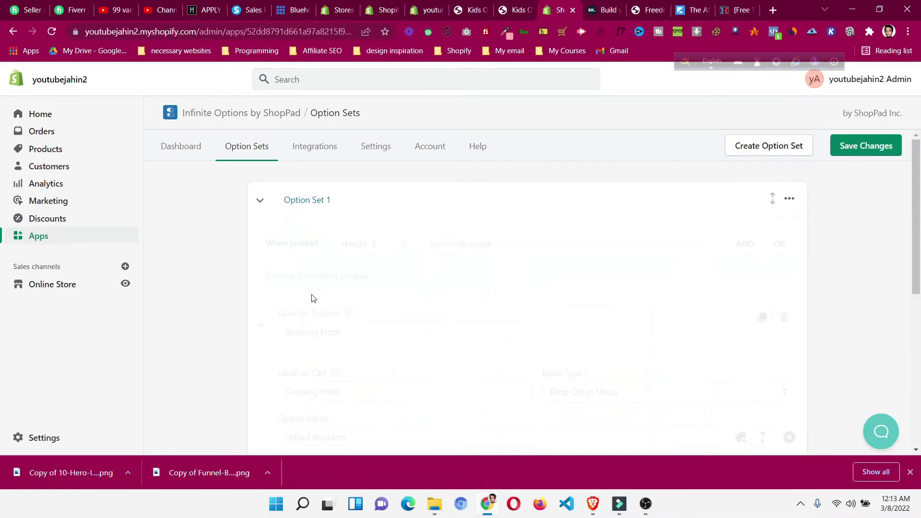
scroll(314, 299, down, 3)
drag(285, 365, 396, 364)
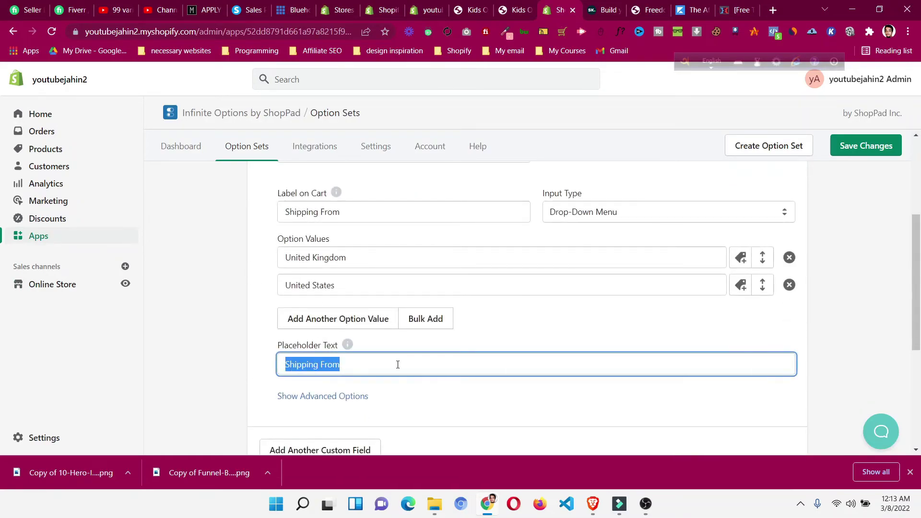
key(BackSpace)
click(879, 155)
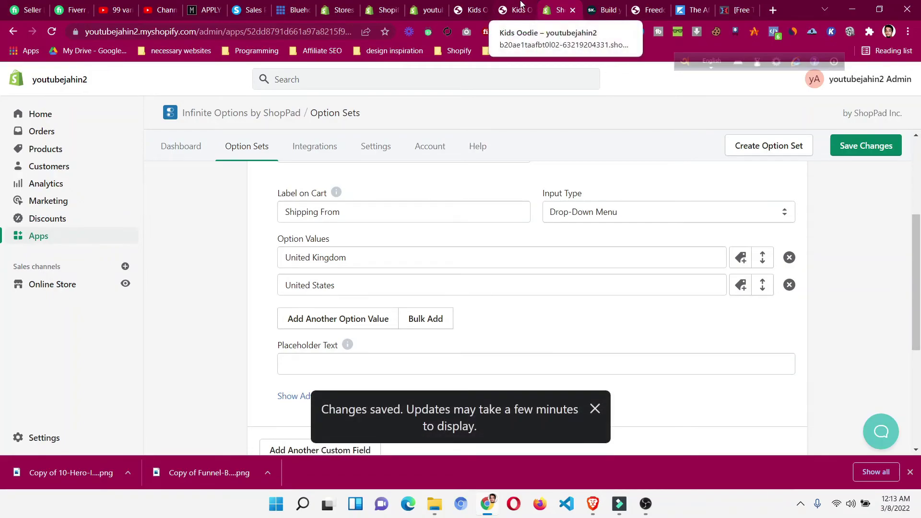
click(471, 10)
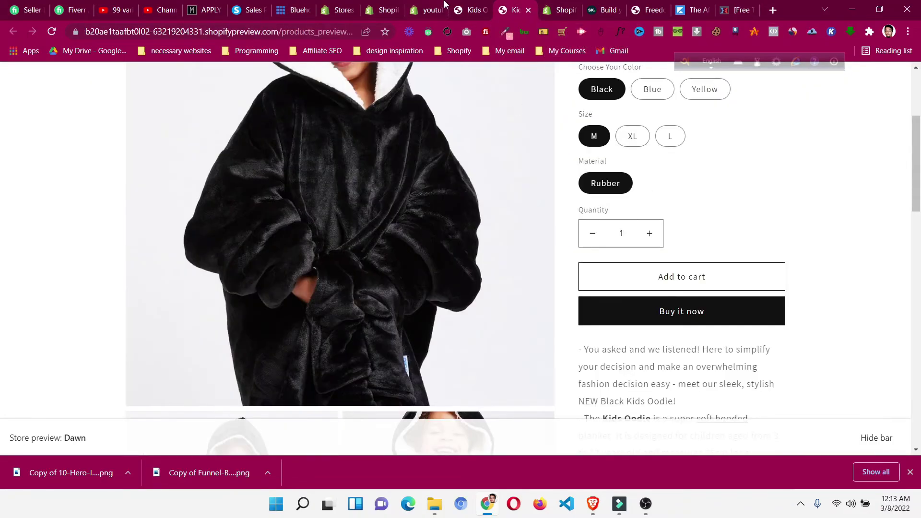
click(51, 32)
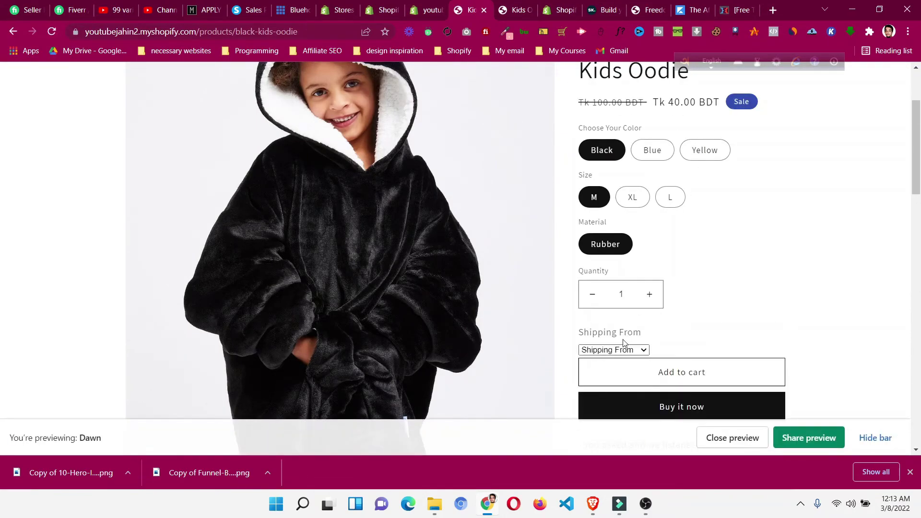
Check the Shipping From choices, then go to the catalog and the Dawn theme's Actions menu
click(627, 350)
click(627, 351)
scroll(631, 226, up, 3)
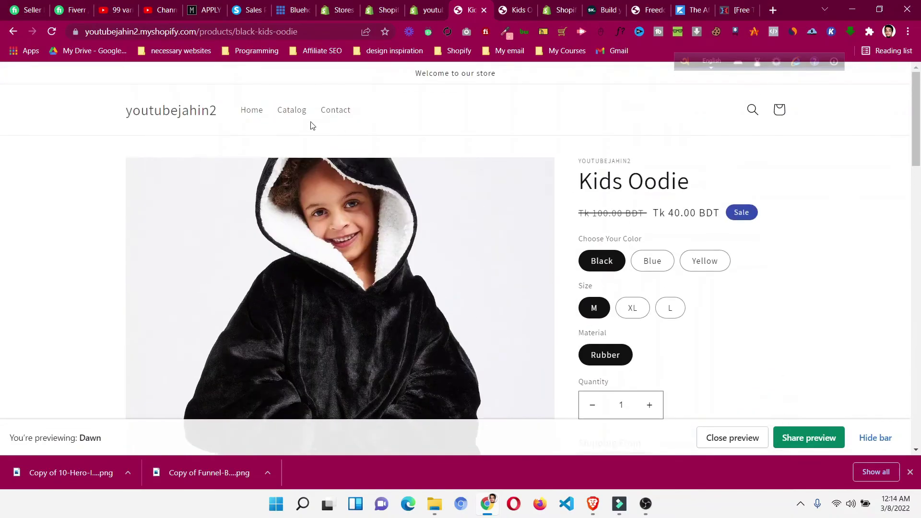
click(284, 112)
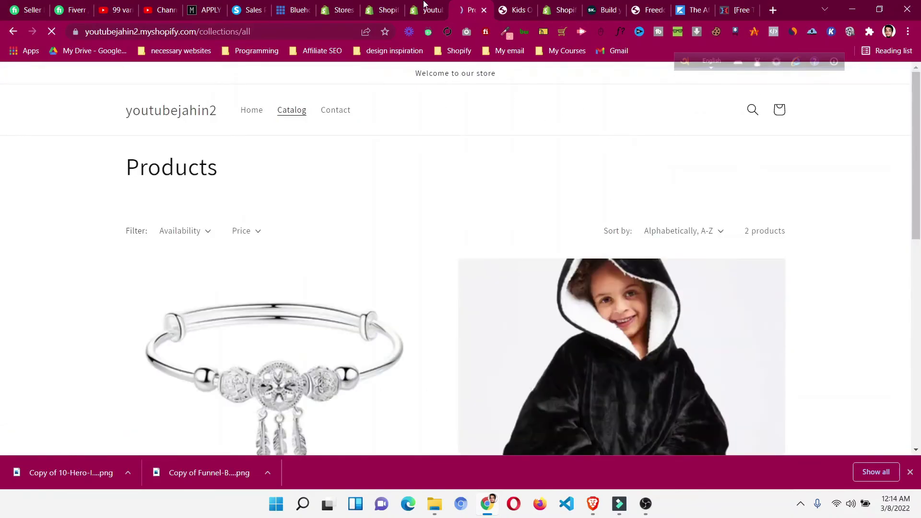
click(424, 4)
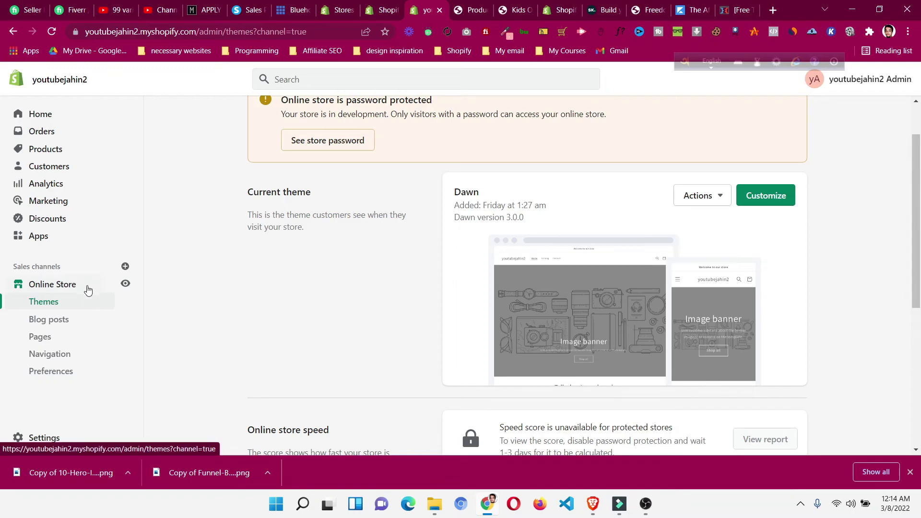
click(700, 195)
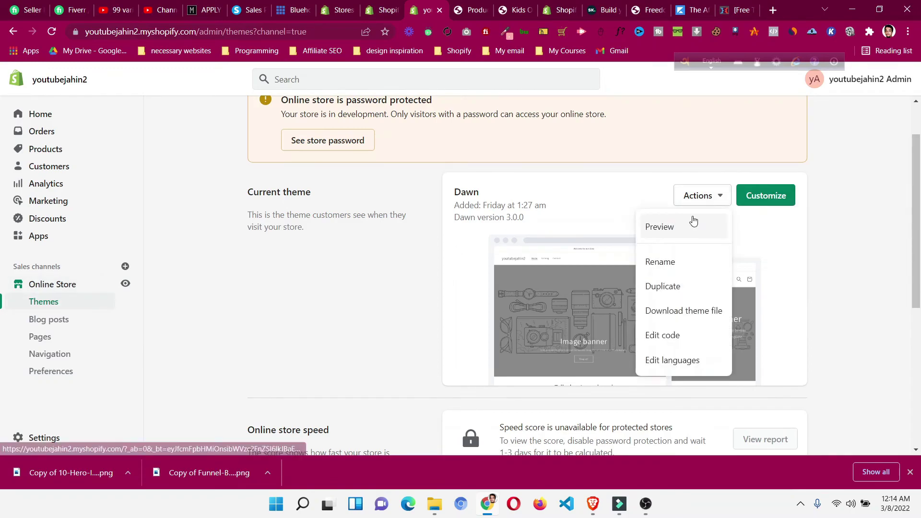
Choose United Kingdom in the Kids Oodie Shipping From drop-down, then return to the option set
click(470, 5)
scroll(660, 281, down, 3)
click(660, 283)
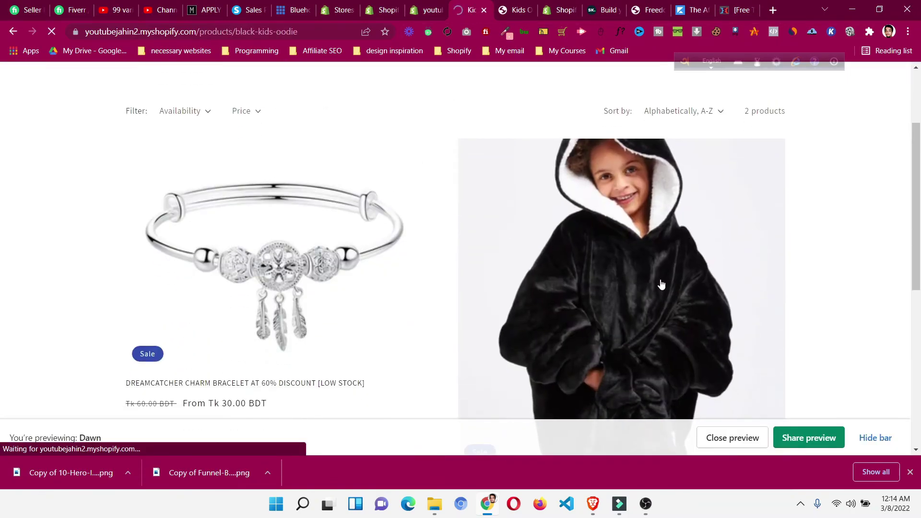
scroll(667, 259, down, 3)
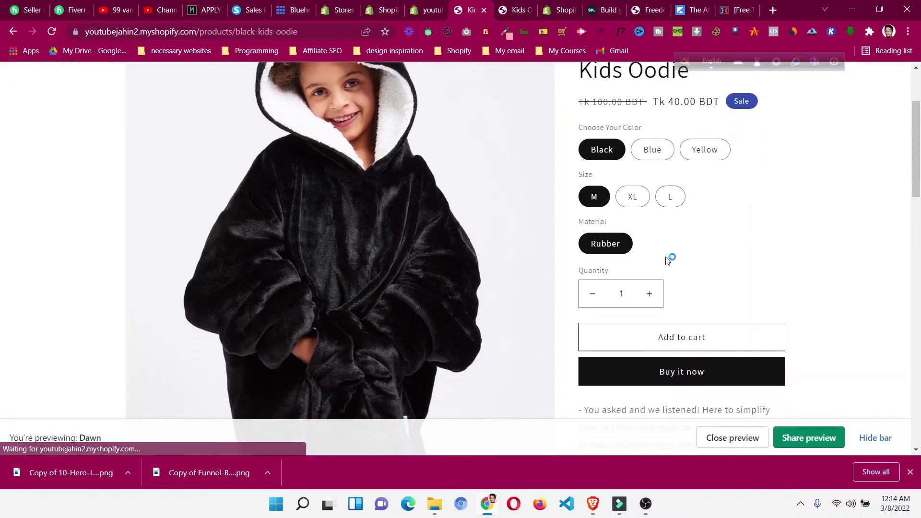
click(645, 349)
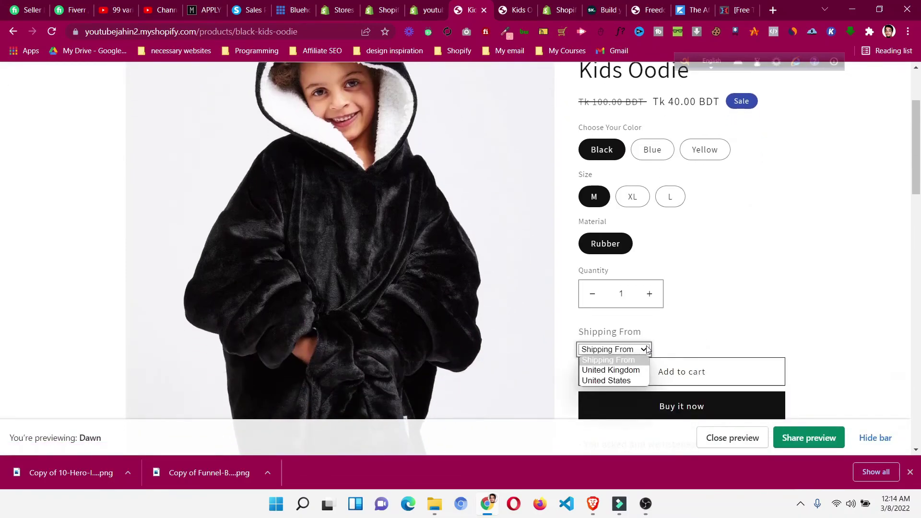
click(635, 370)
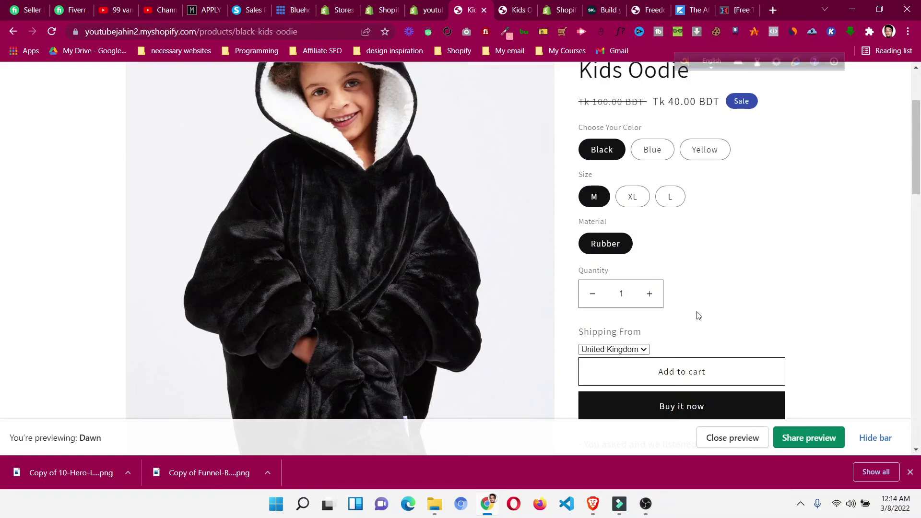
click(433, 7)
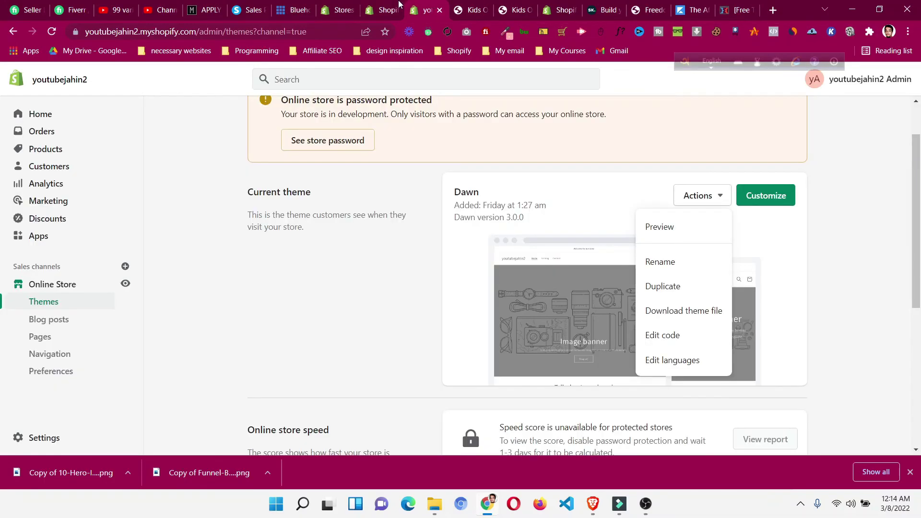
click(554, 6)
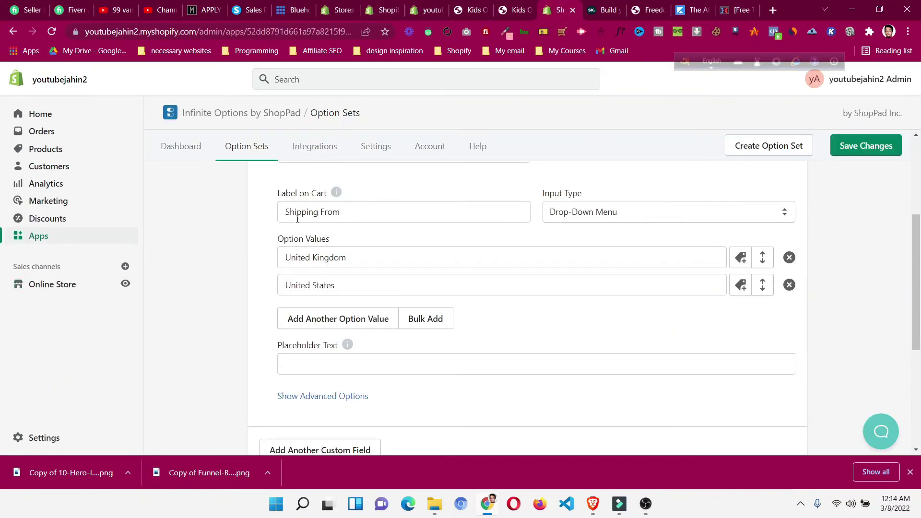
Scroll to the top of Option Set 1 for black-kids-oodie and close Chrome's downloads bar
scroll(297, 219, up, 3)
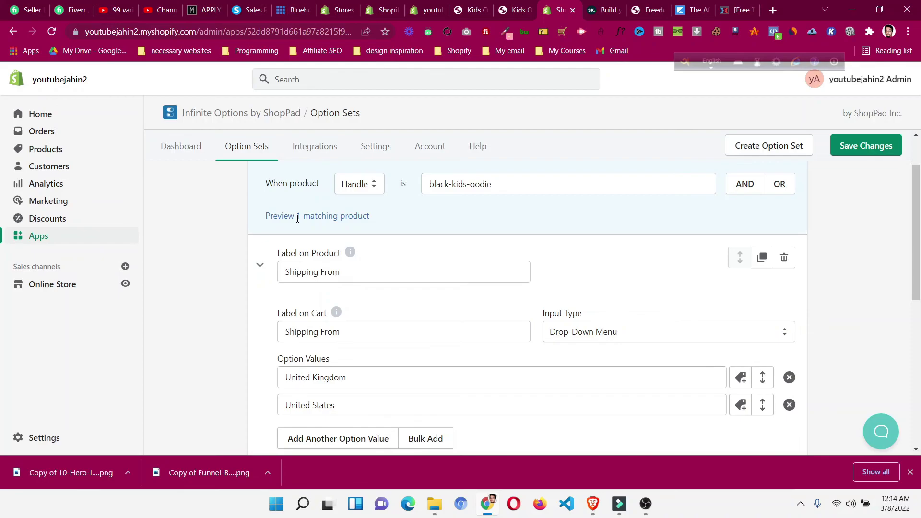
scroll(297, 219, up, 1)
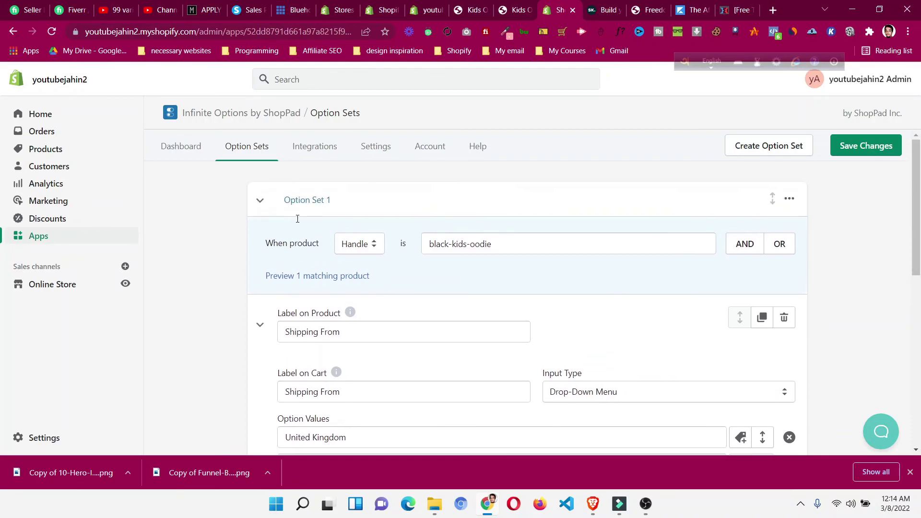
click(910, 472)
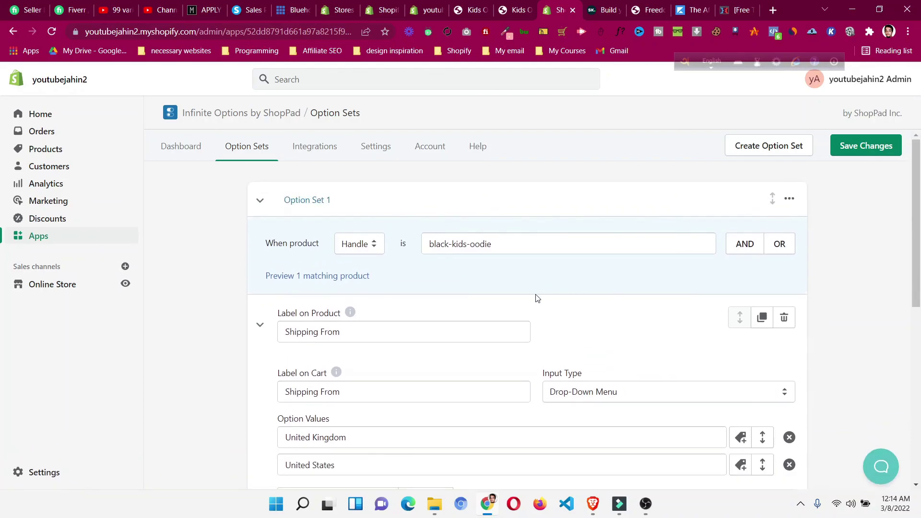